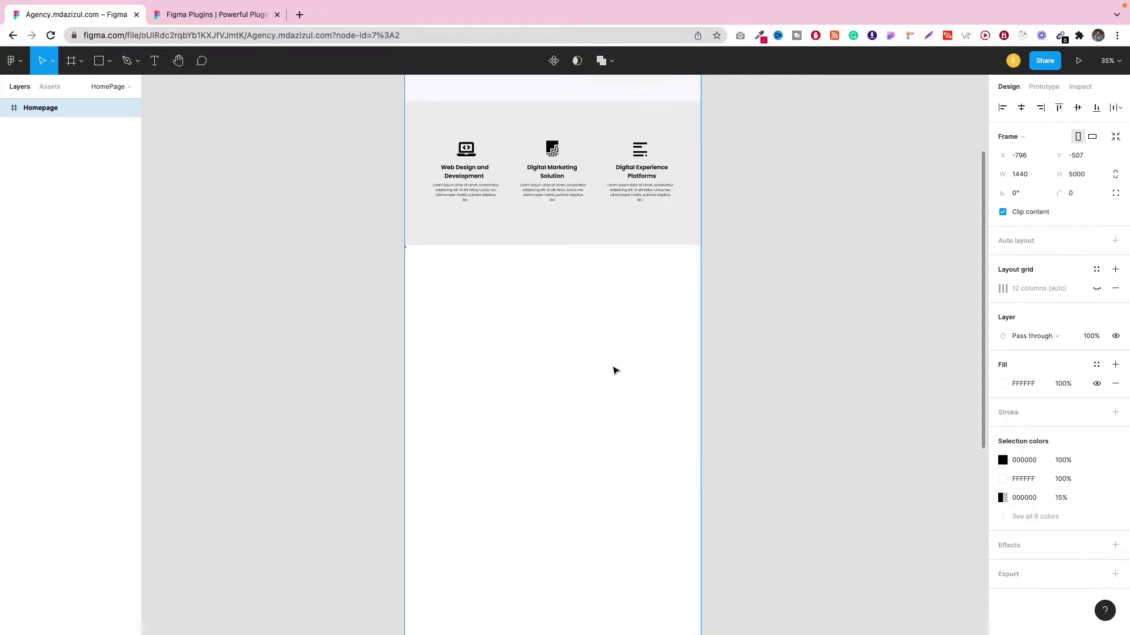
# - Open the Figma Community plugins page from the canvas context menu's Plugins submenu
pyautogui.scroll(3, 612, 366)
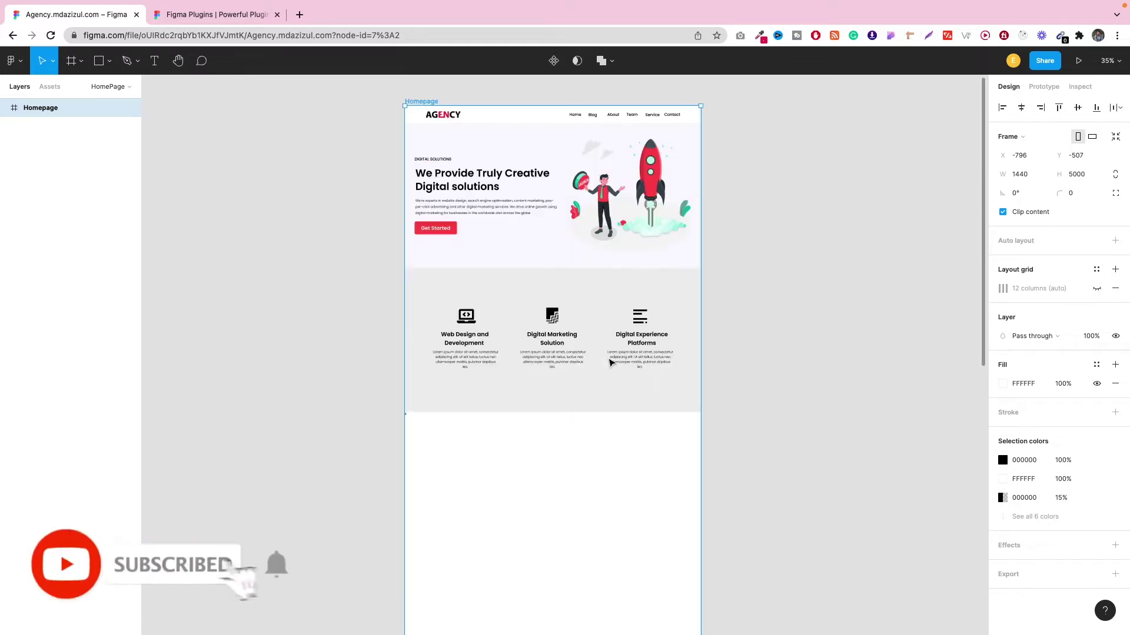
pyautogui.scroll(-3, 597, 361)
pyautogui.rightClick(521, 290)
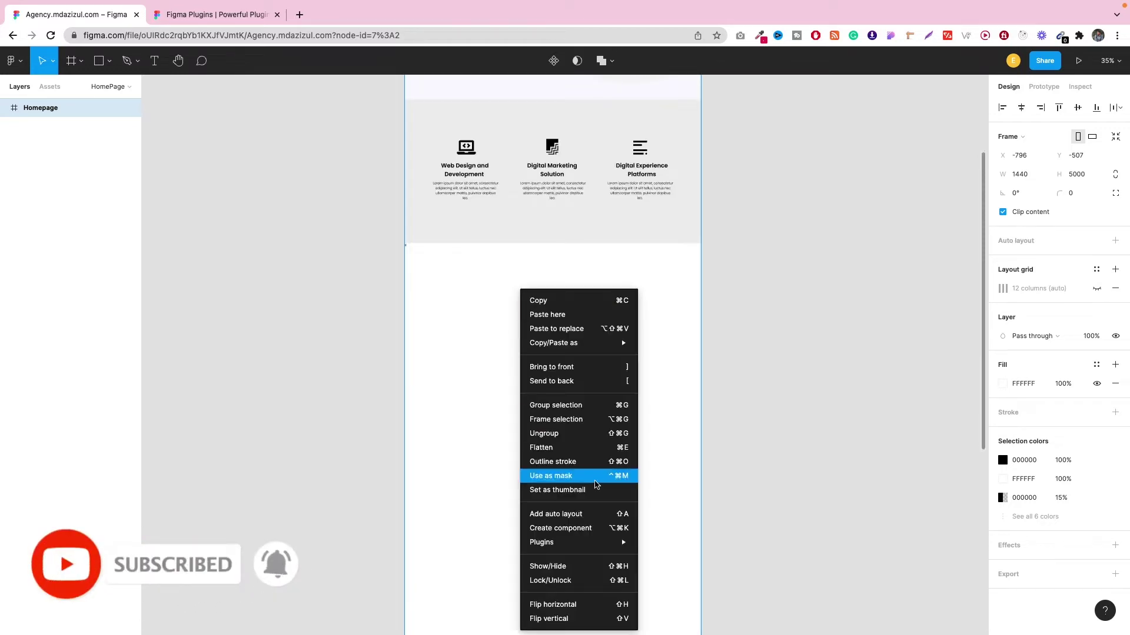
pyautogui.moveTo(573, 542)
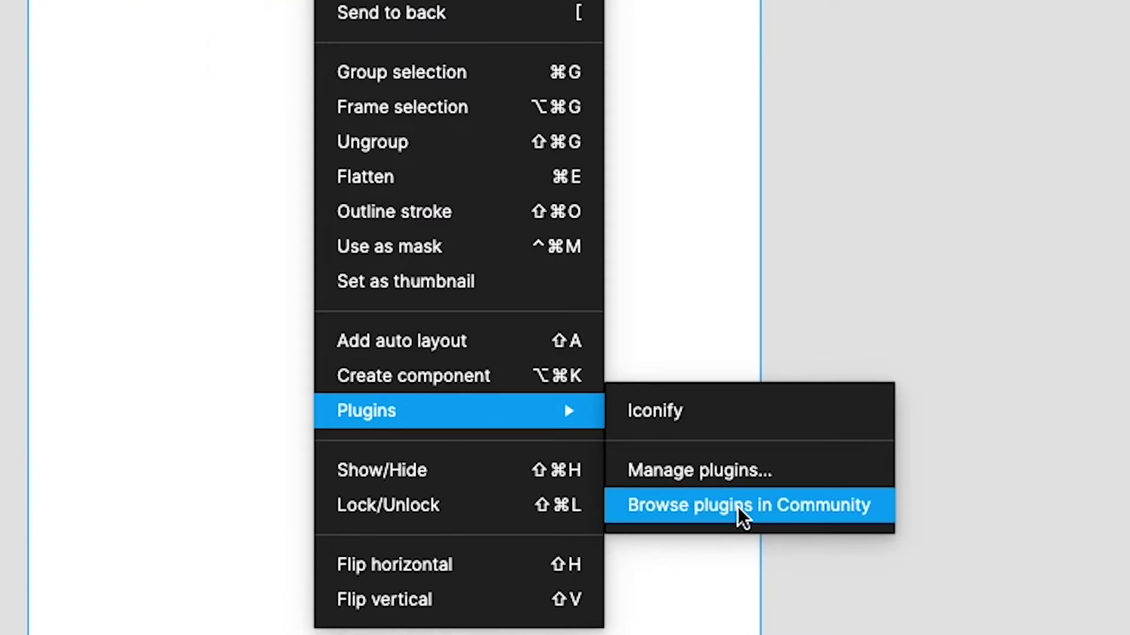
pyautogui.click(761, 504)
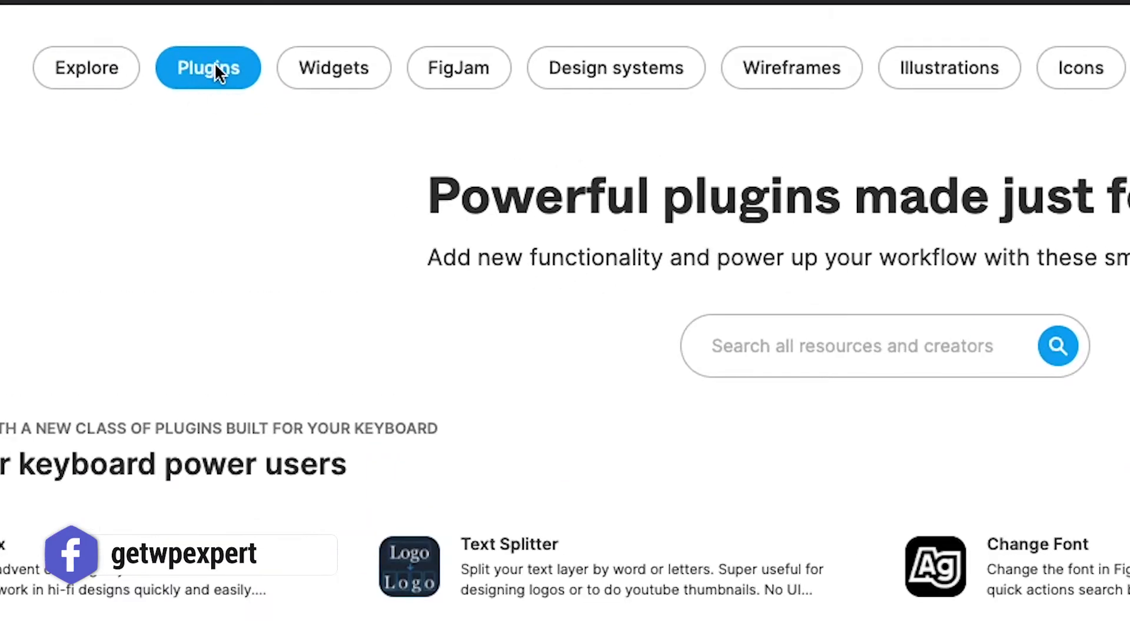
# - Scroll through the Community plugins list to confirm Iconify is already installed
pyautogui.scroll(-10, 478, 320)
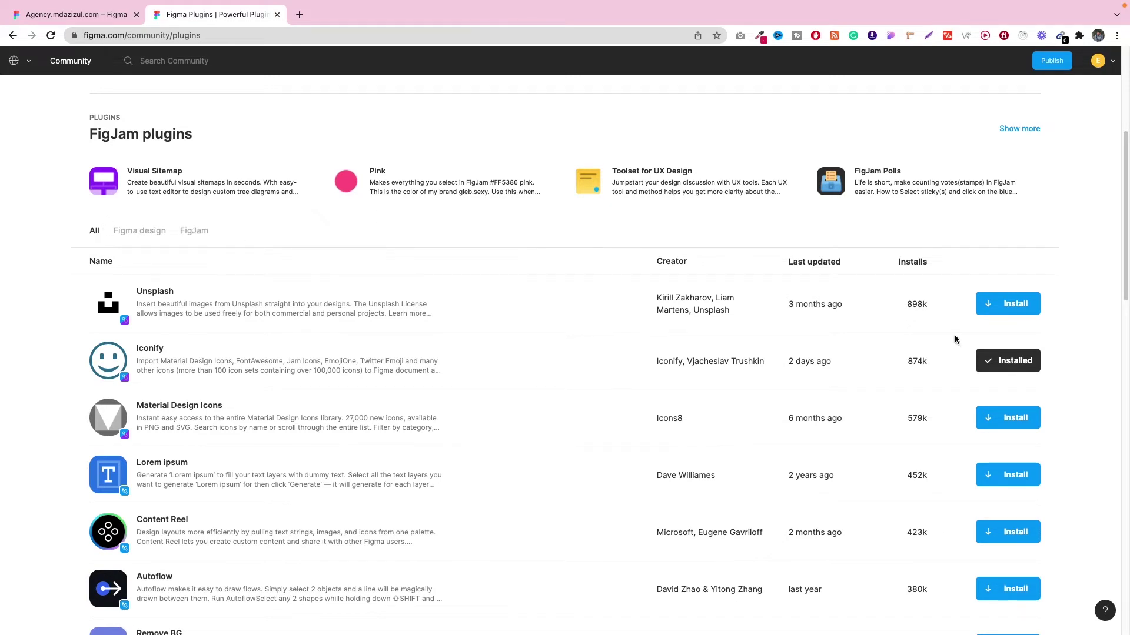
pyautogui.scroll(-3, 955, 339)
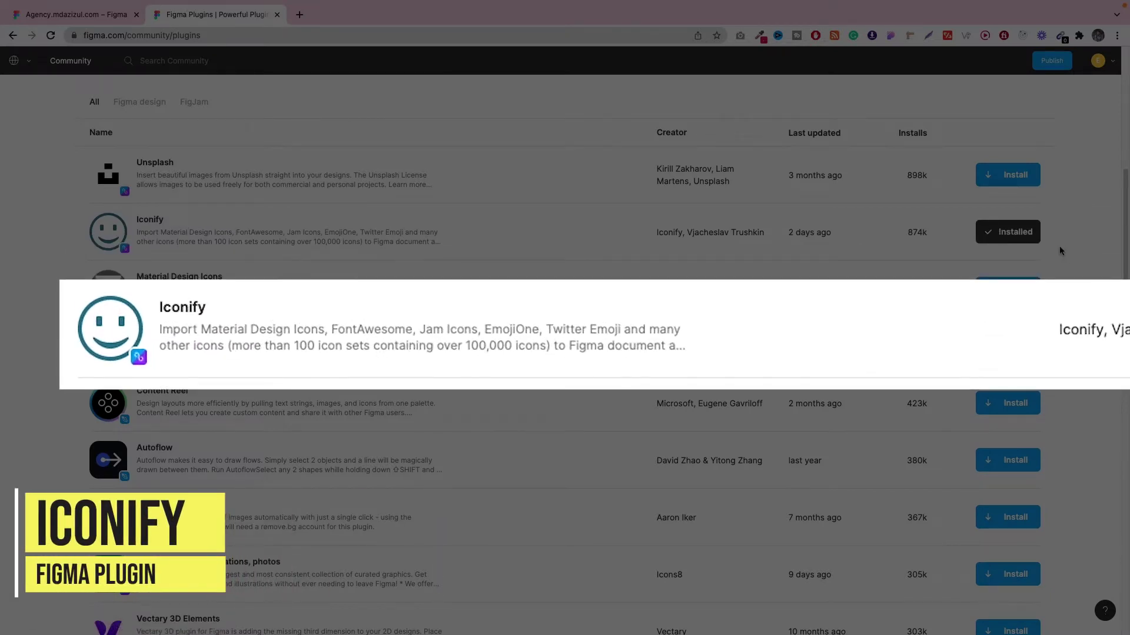
pyautogui.scroll(-3, 396, 390)
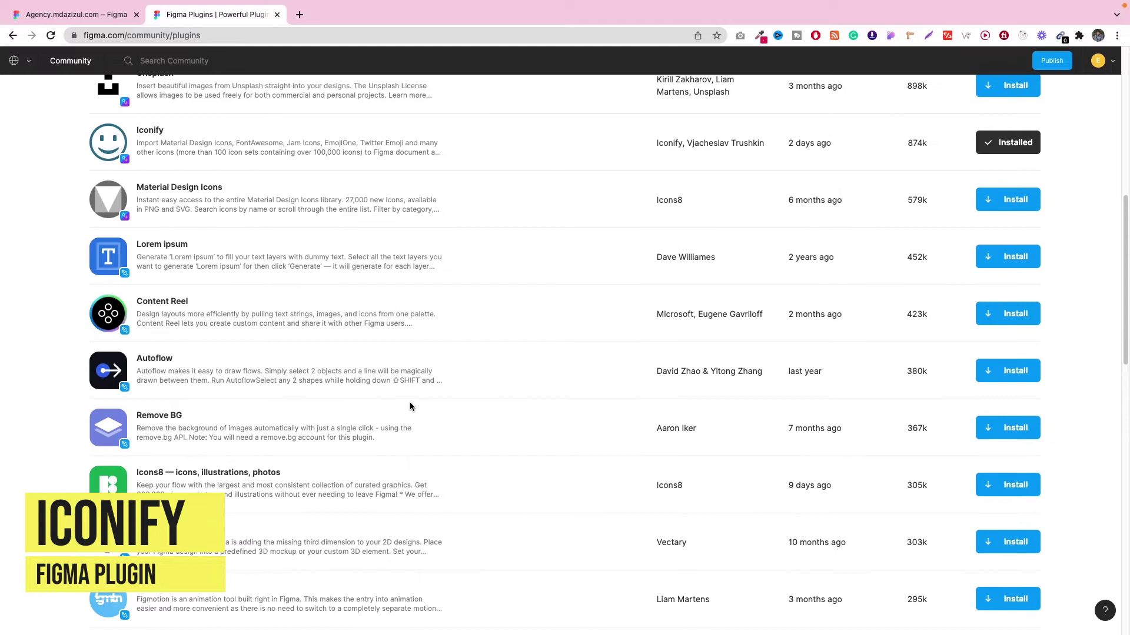
pyautogui.scroll(-2, 411, 404)
pyautogui.scroll(7, 227, 519)
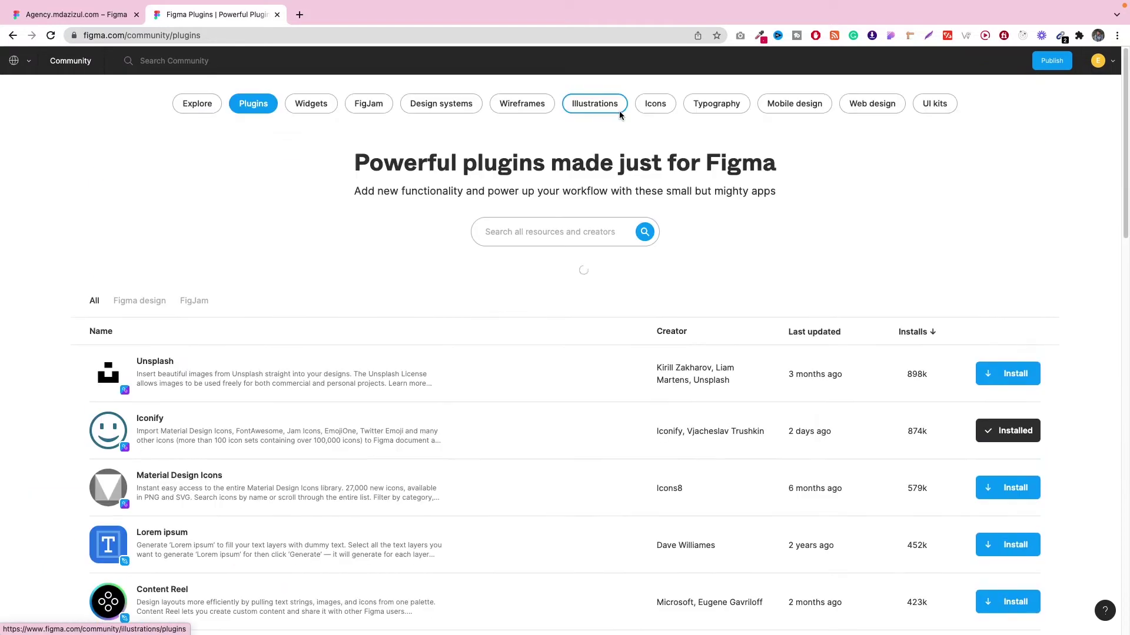
# - Filter Figma Community to the Icons category and browse its plugin list
pyautogui.click(651, 107)
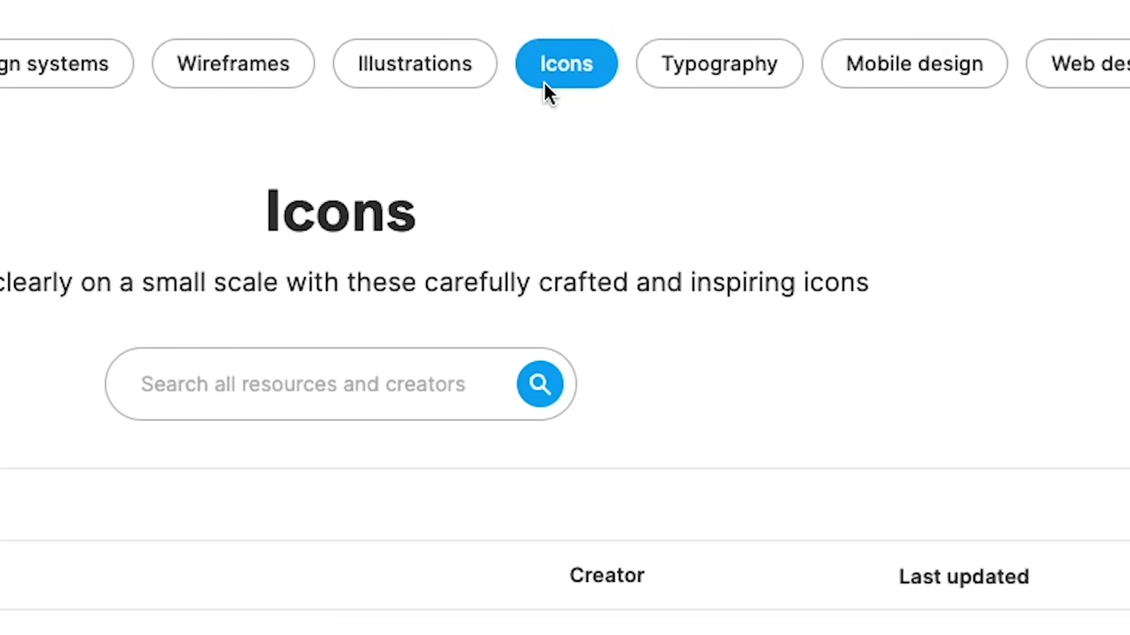
pyautogui.scroll(-3, 245, 270)
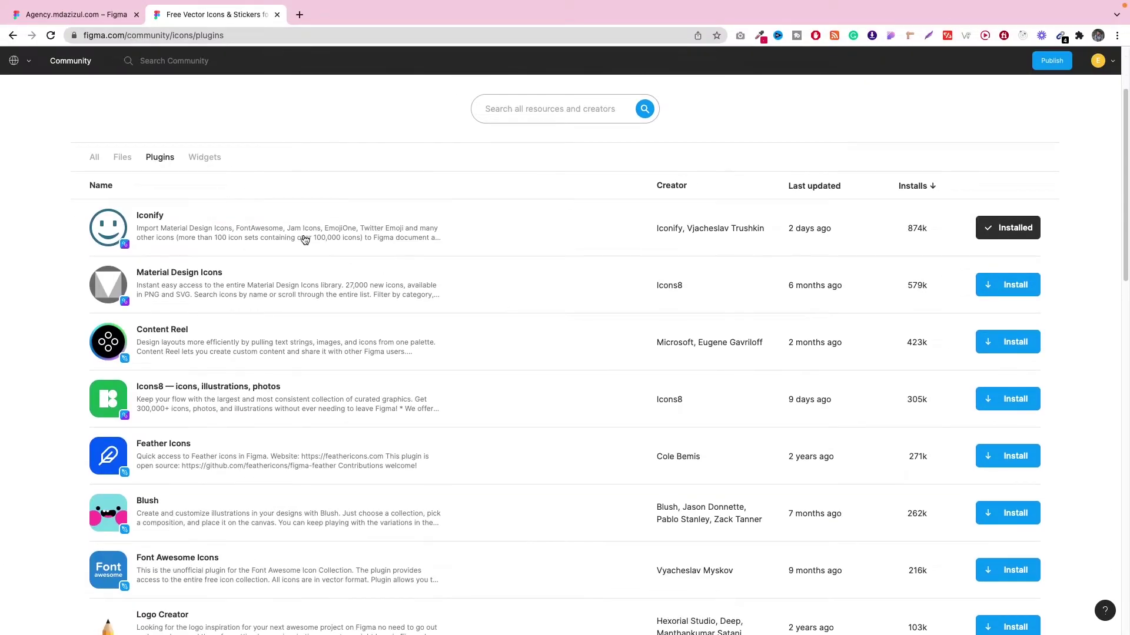
pyautogui.scroll(-1, 753, 323)
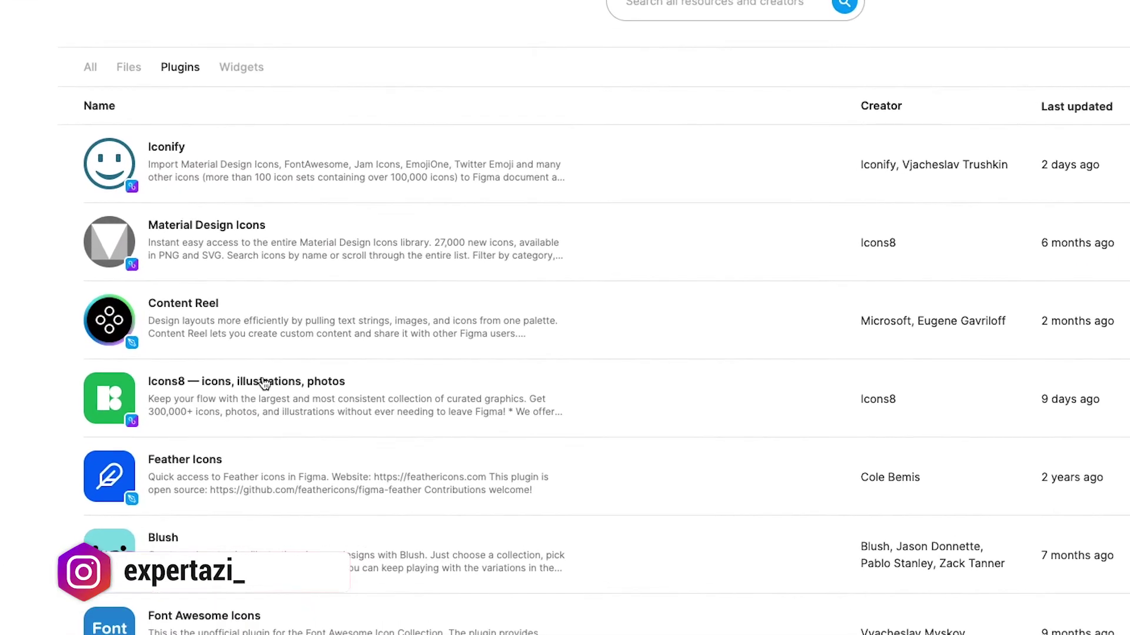
pyautogui.scroll(-4, 304, 270)
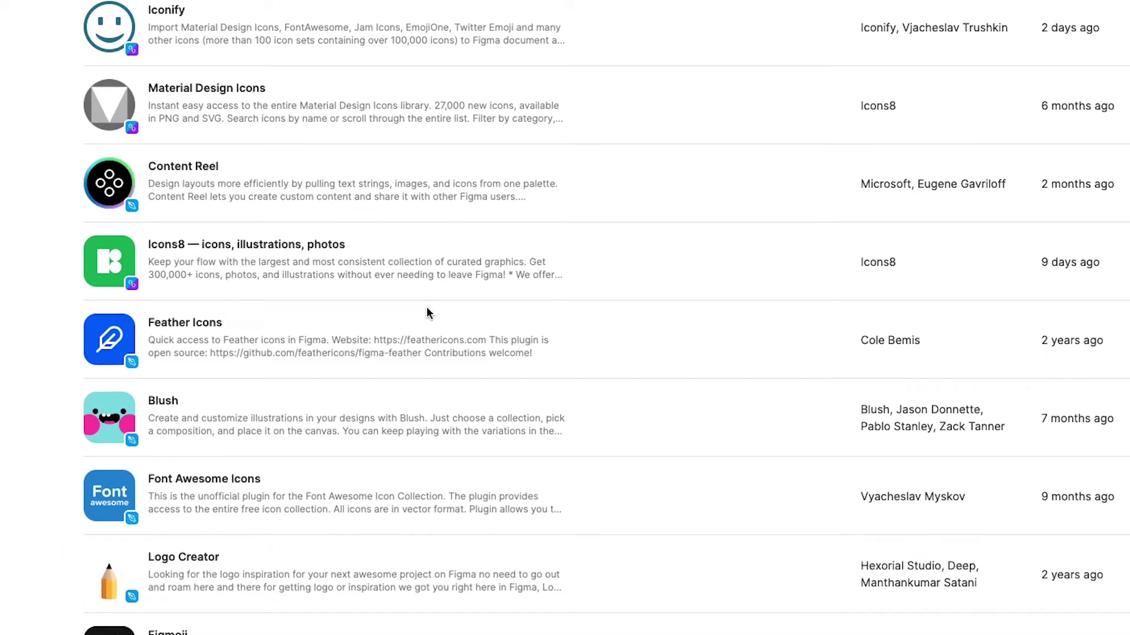
pyautogui.scroll(-1, 348, 474)
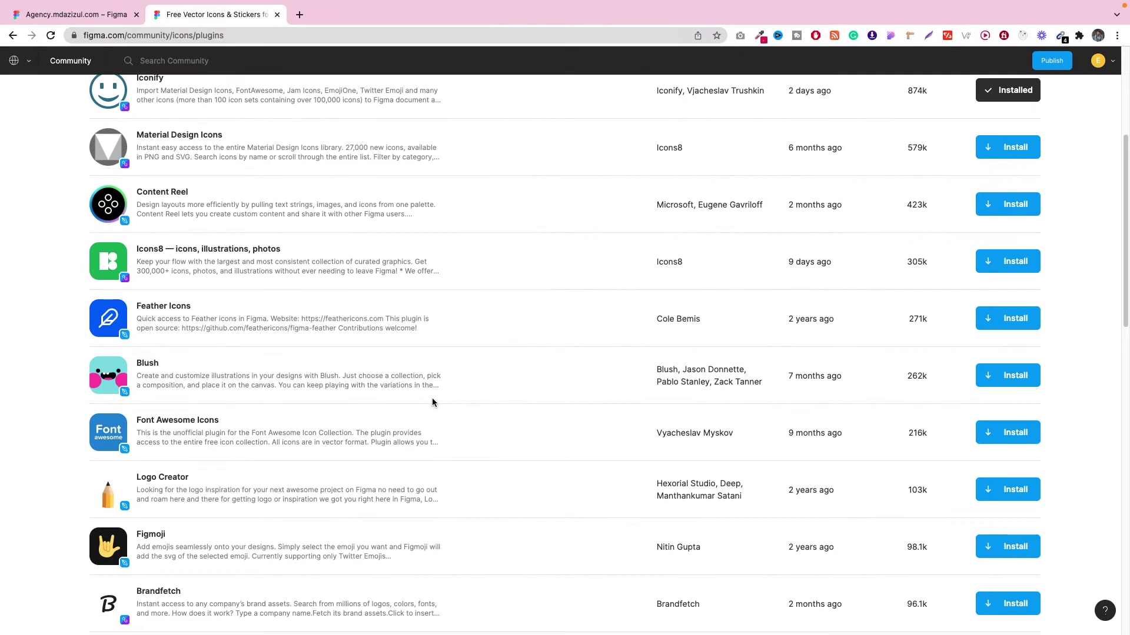
pyautogui.scroll(2, 406, 383)
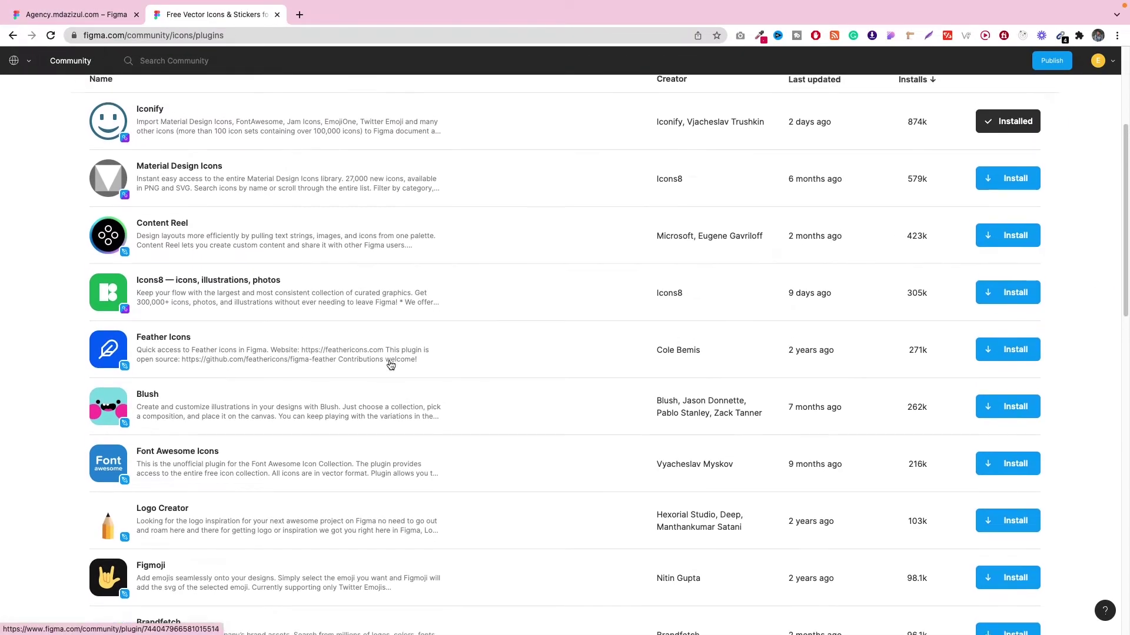
pyautogui.scroll(5, 278, 423)
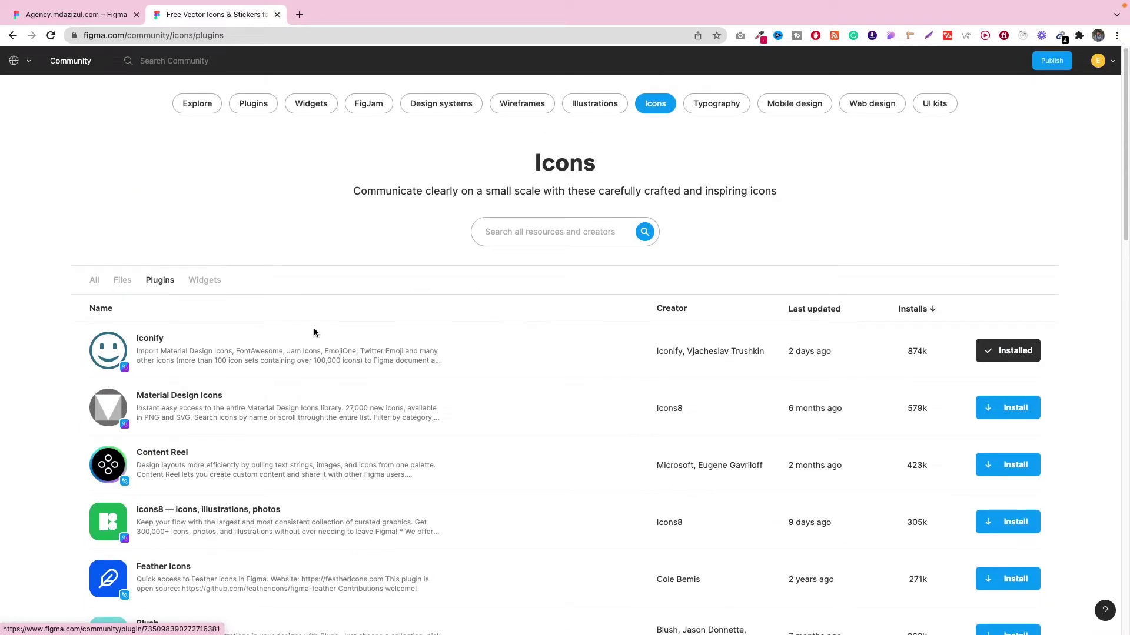
# - Select the Iconify plugin's name in the Icons list and scroll back to the top
pyautogui.doubleClick(171, 337)
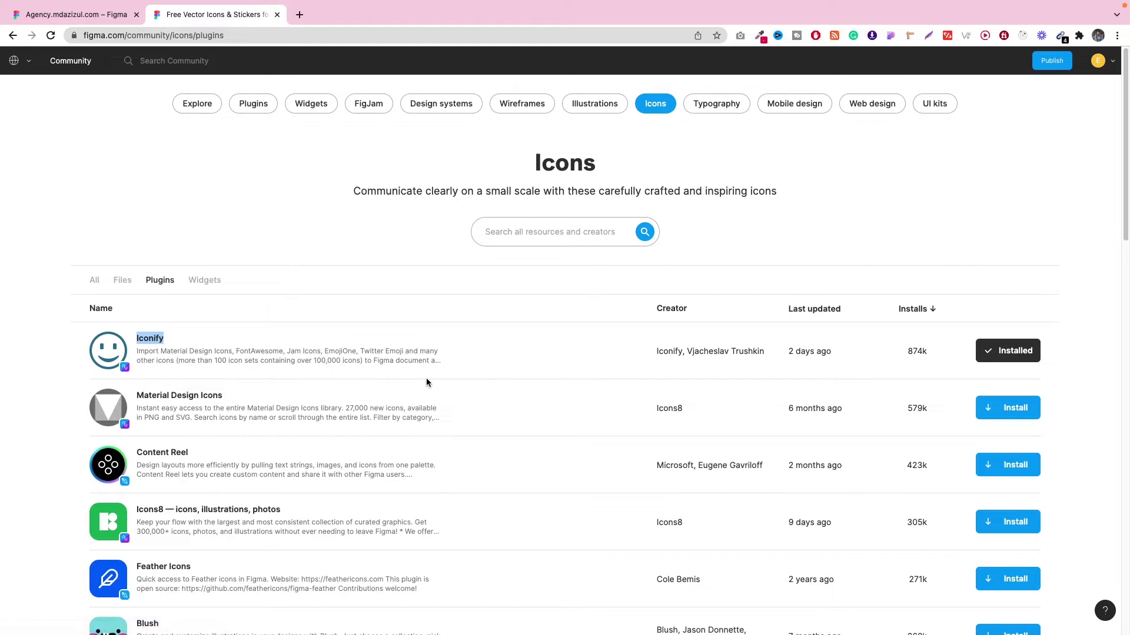
pyautogui.scroll(-6, 428, 381)
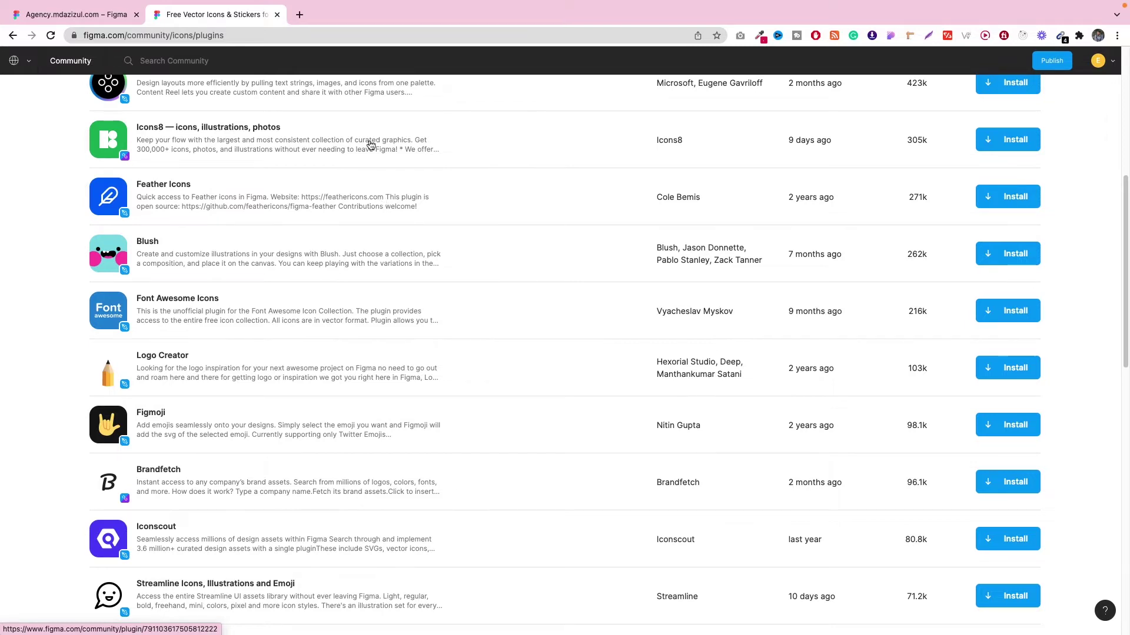
pyautogui.scroll(2, 294, 176)
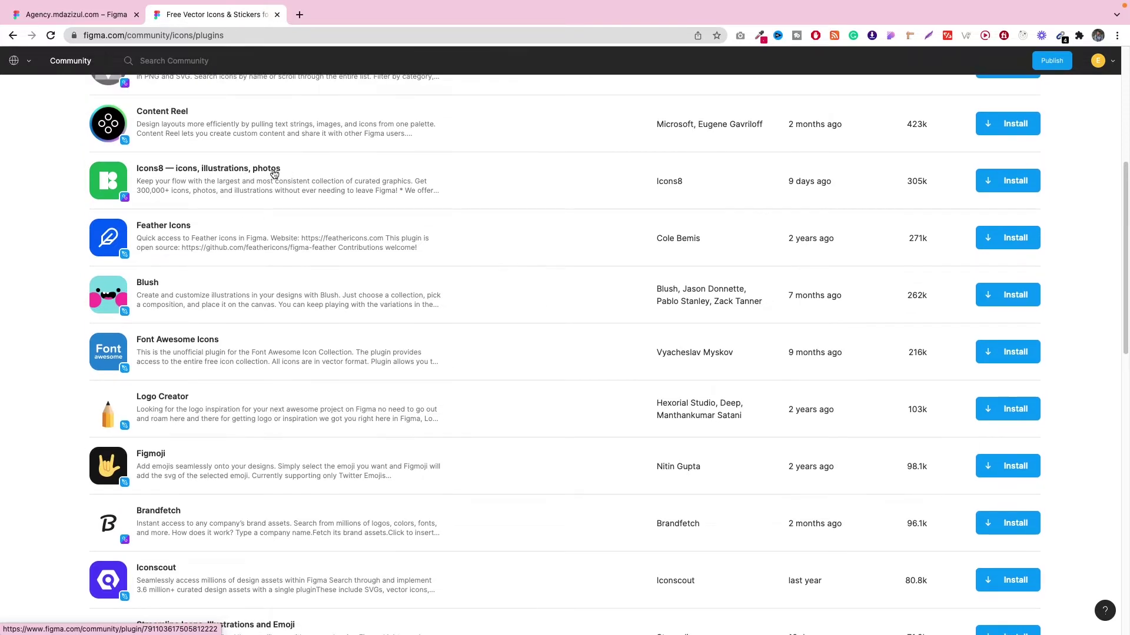
pyautogui.scroll(10, 351, 217)
# - Return to the general plugins page and check that Iconify is listed as Installed
pyautogui.press('super+bracketleft')
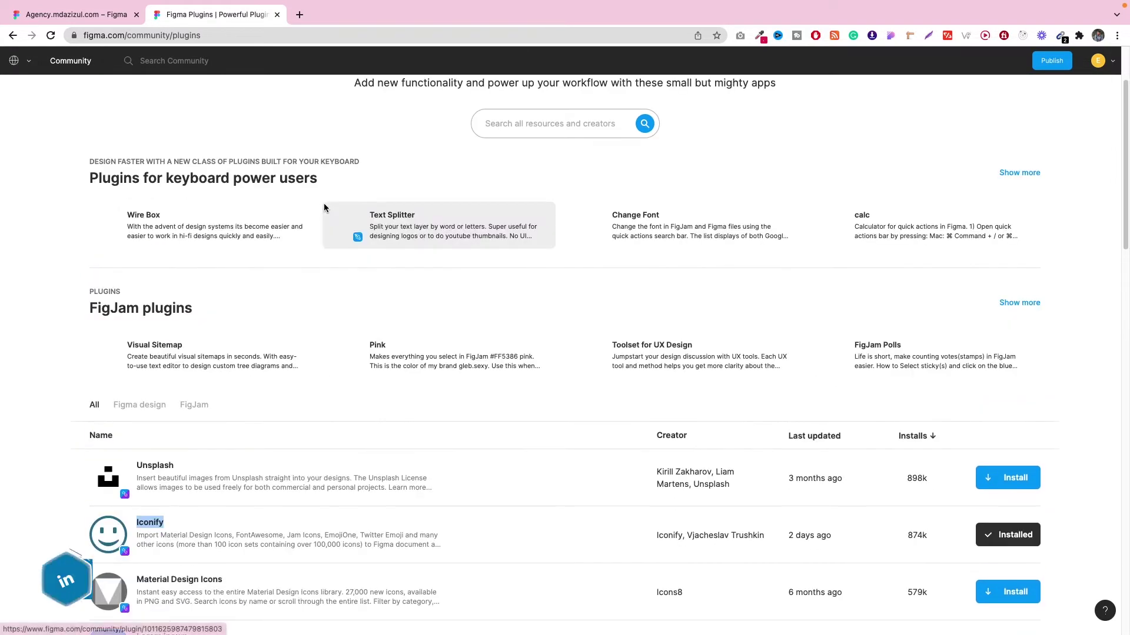
pyautogui.scroll(-2, 351, 207)
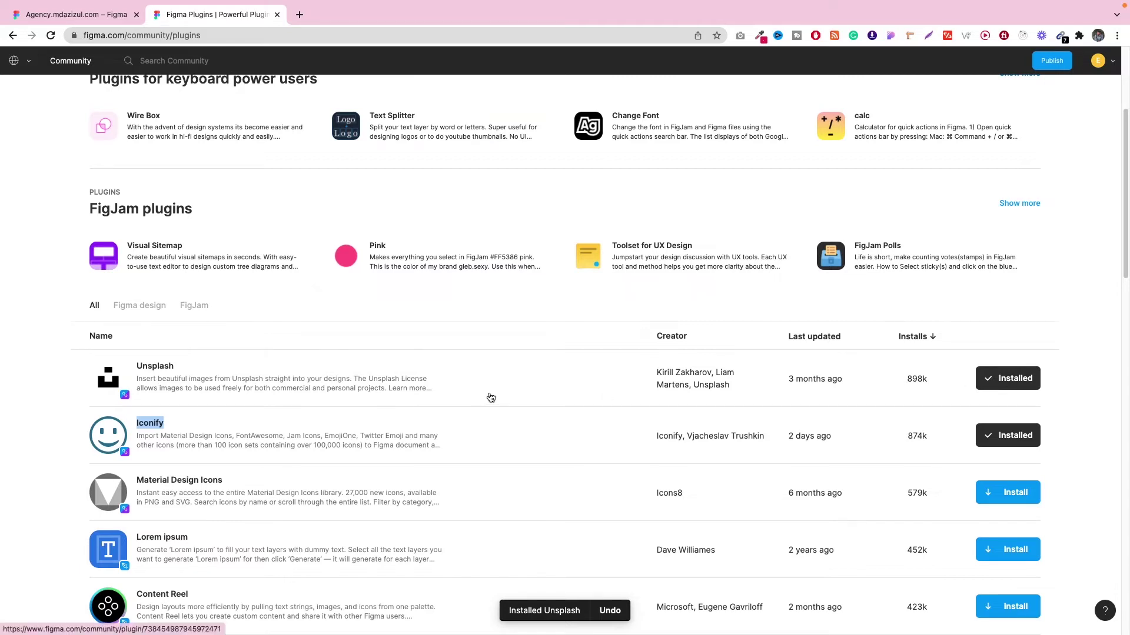
pyautogui.scroll(-2, 526, 387)
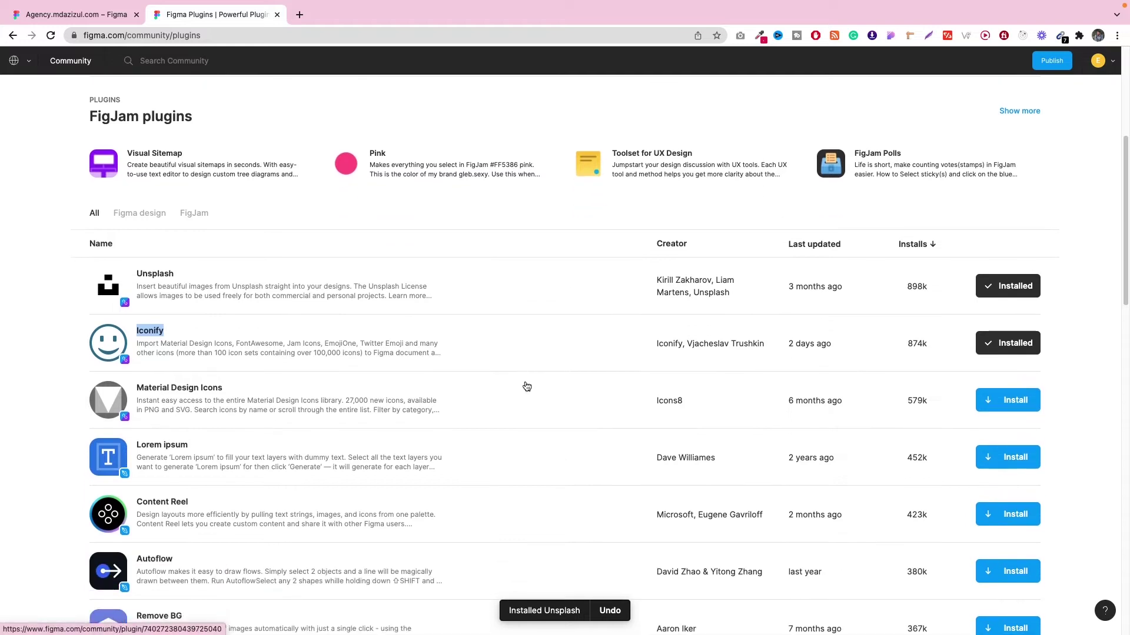
pyautogui.scroll(-5, 528, 385)
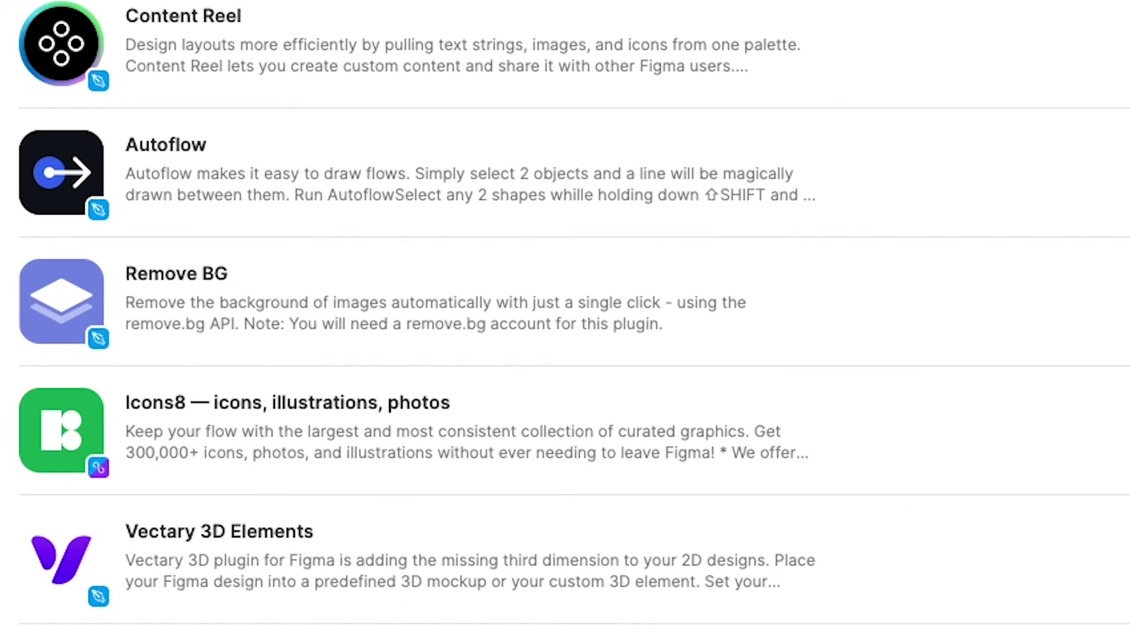
# - Install the Remove BG plugin from the Community list
pyautogui.click(998, 394)
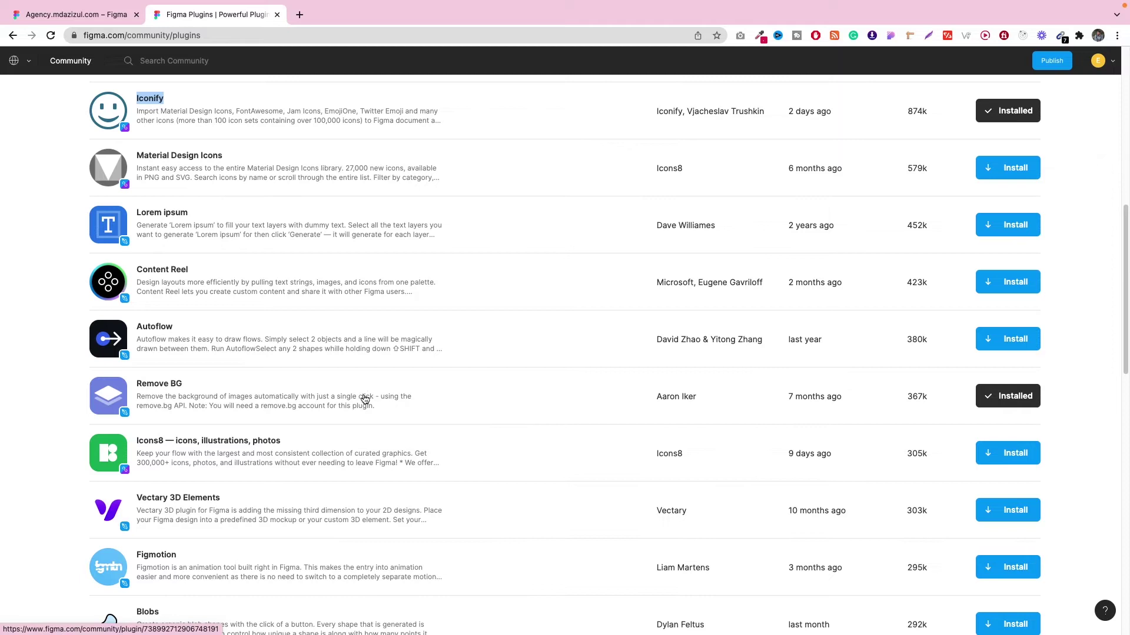
pyautogui.scroll(10, 398, 412)
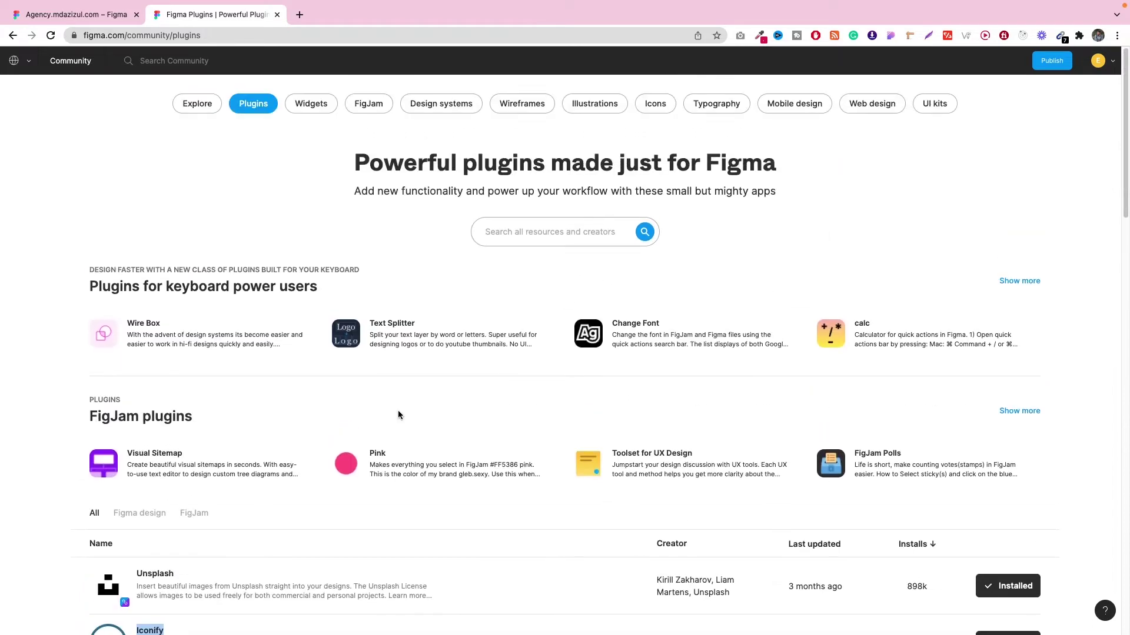
pyautogui.scroll(-7, 428, 416)
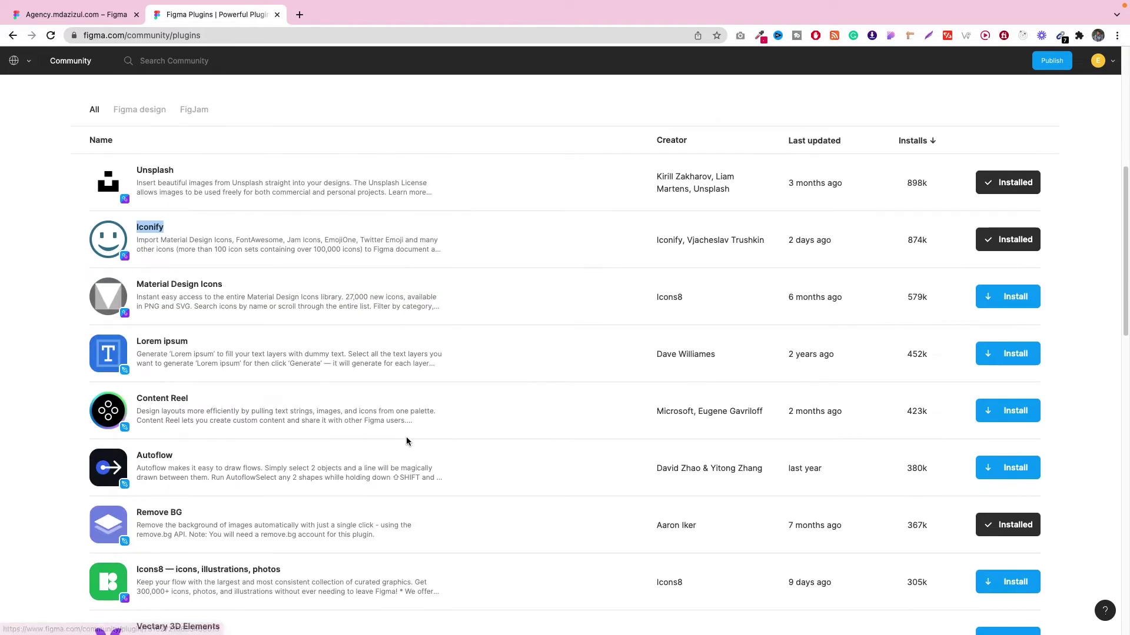
pyautogui.scroll(-8, 401, 434)
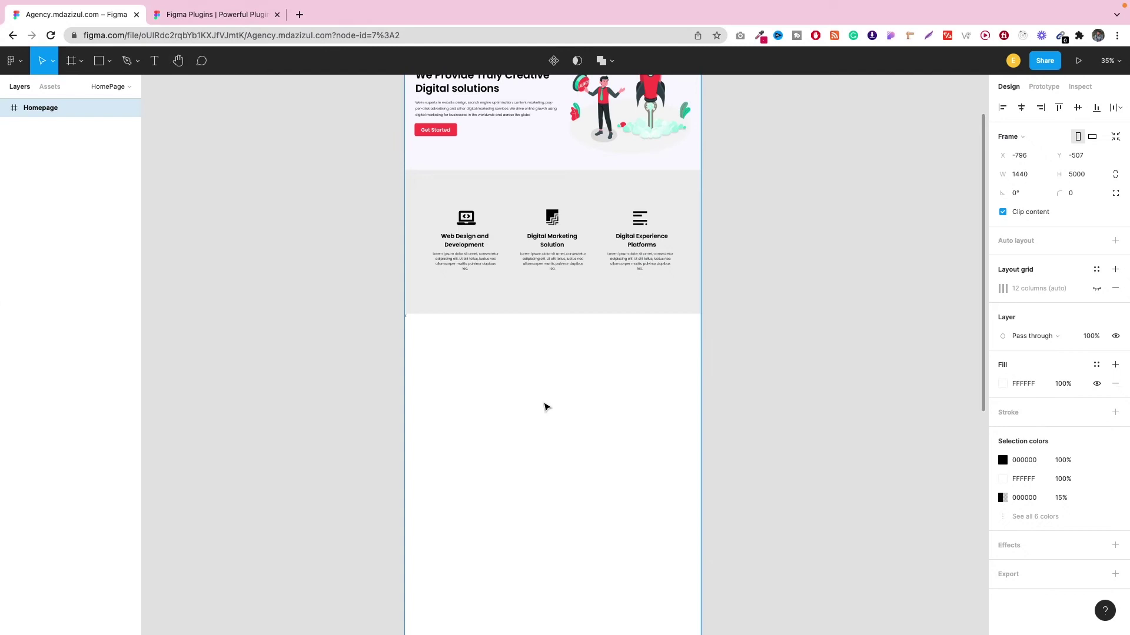
# - Launch the installed Iconify plugin from the canvas context menu
pyautogui.rightClick(539, 357)
pyautogui.moveTo(591, 542)
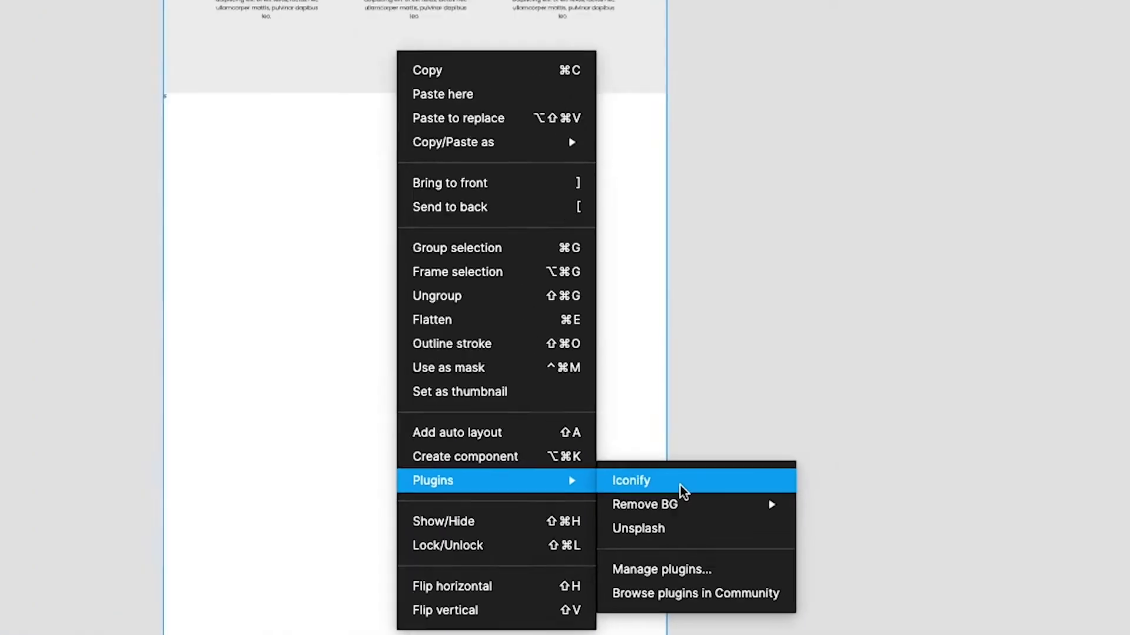
pyautogui.click(650, 436)
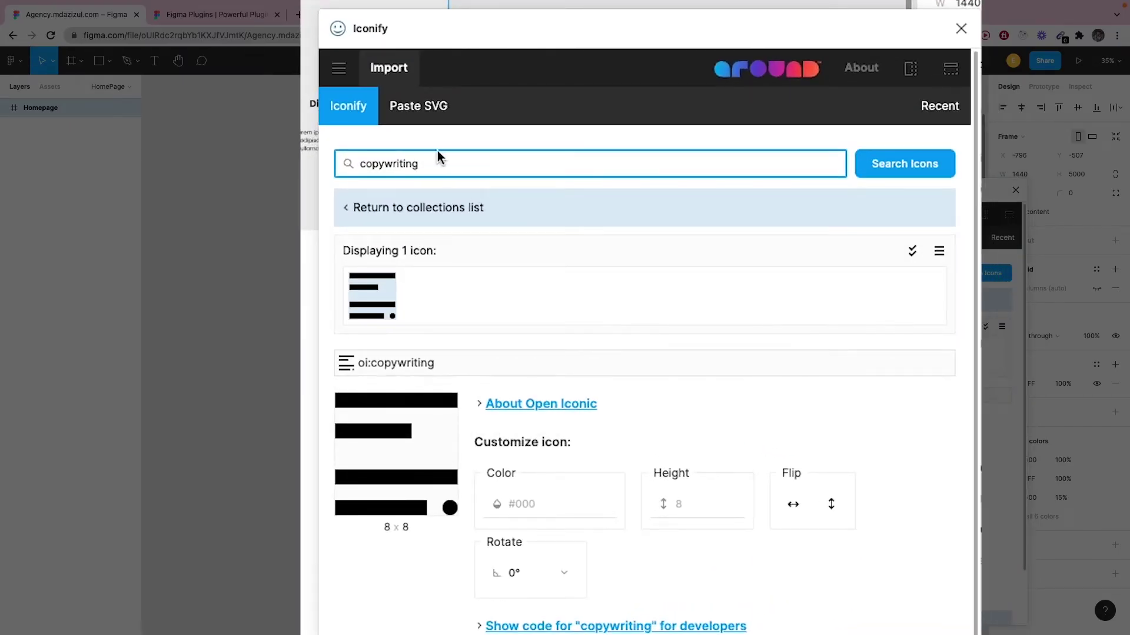
# - Replace the 'copywriting' search in Iconify with a search for 'code' icons
pyautogui.doubleClick(429, 169)
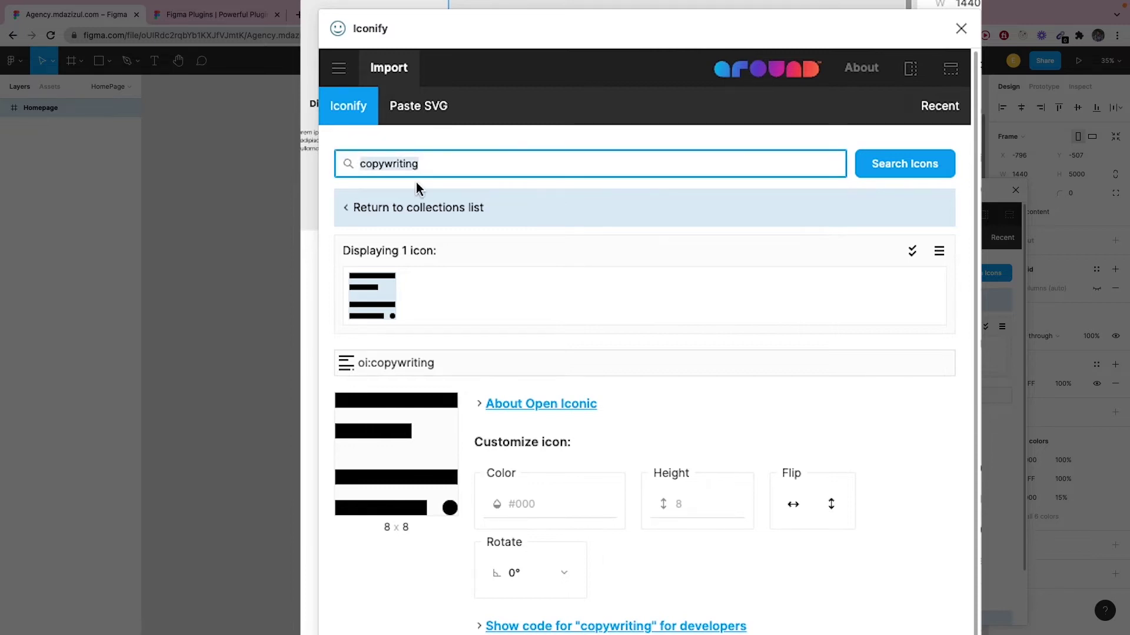
pyautogui.write('code')
pyautogui.press('Return')
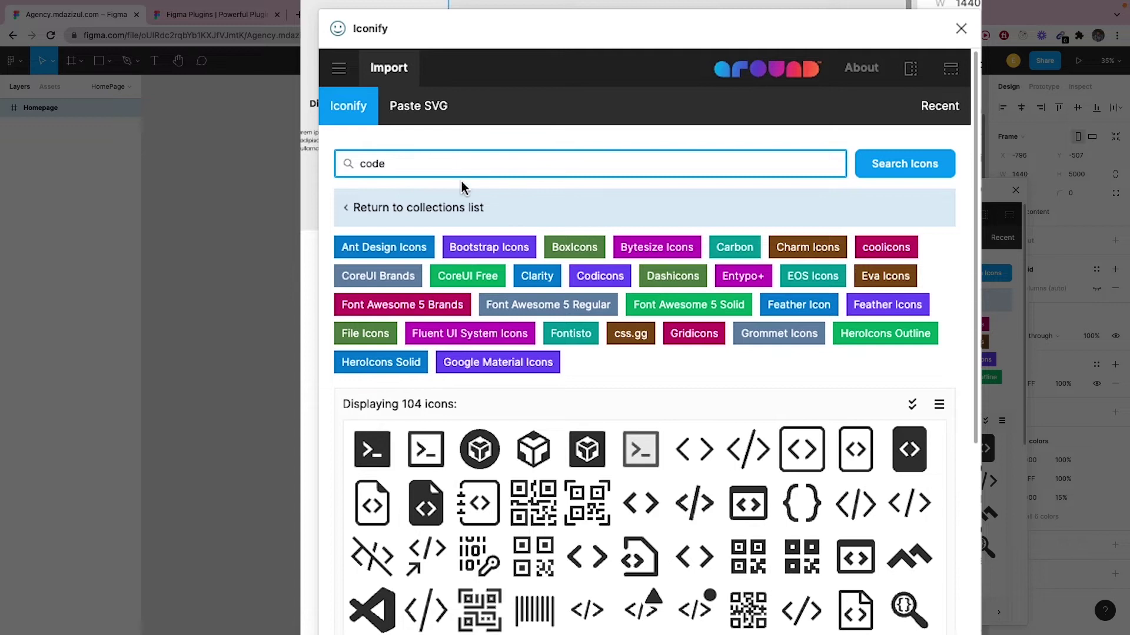
pyautogui.click(922, 169)
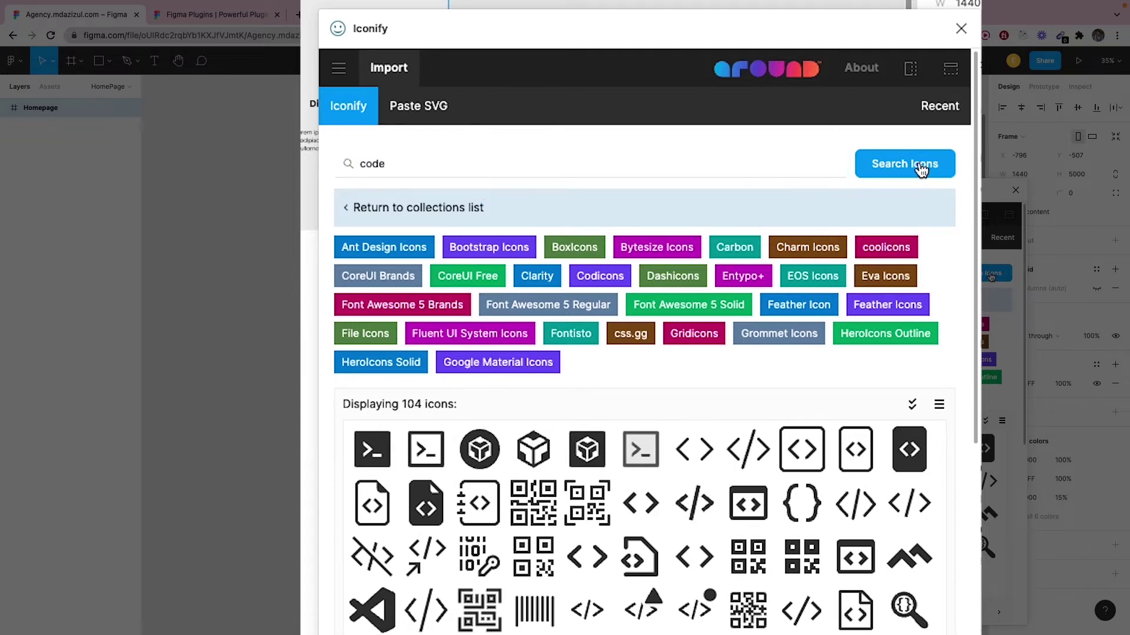
pyautogui.scroll(-7, 600, 383)
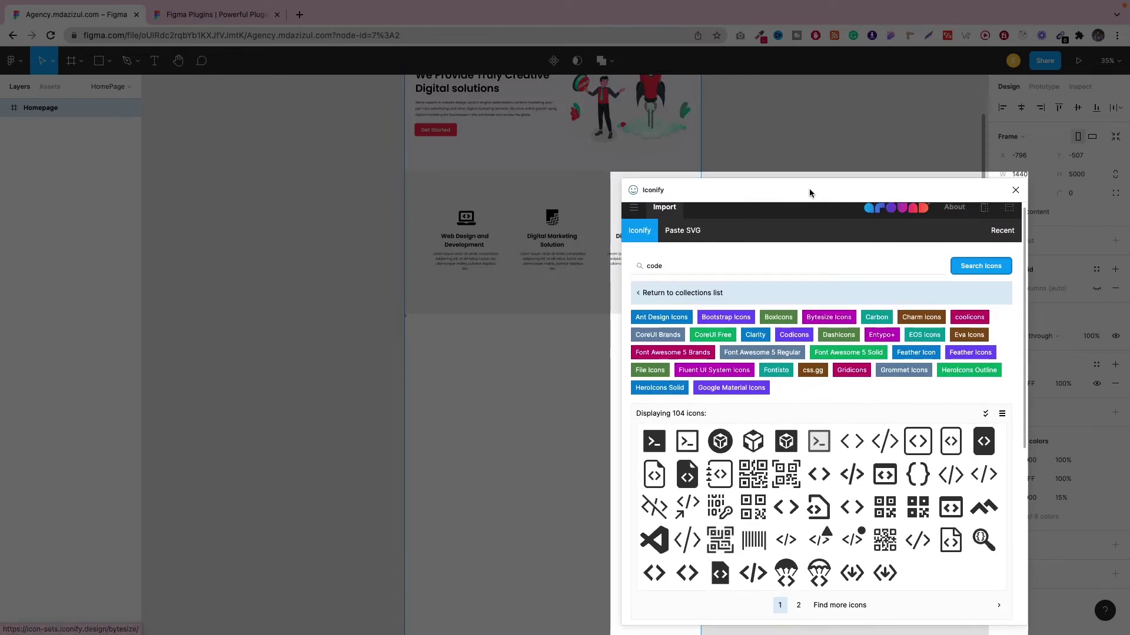
pyautogui.moveTo(810, 189); pyautogui.dragTo(720, 113)
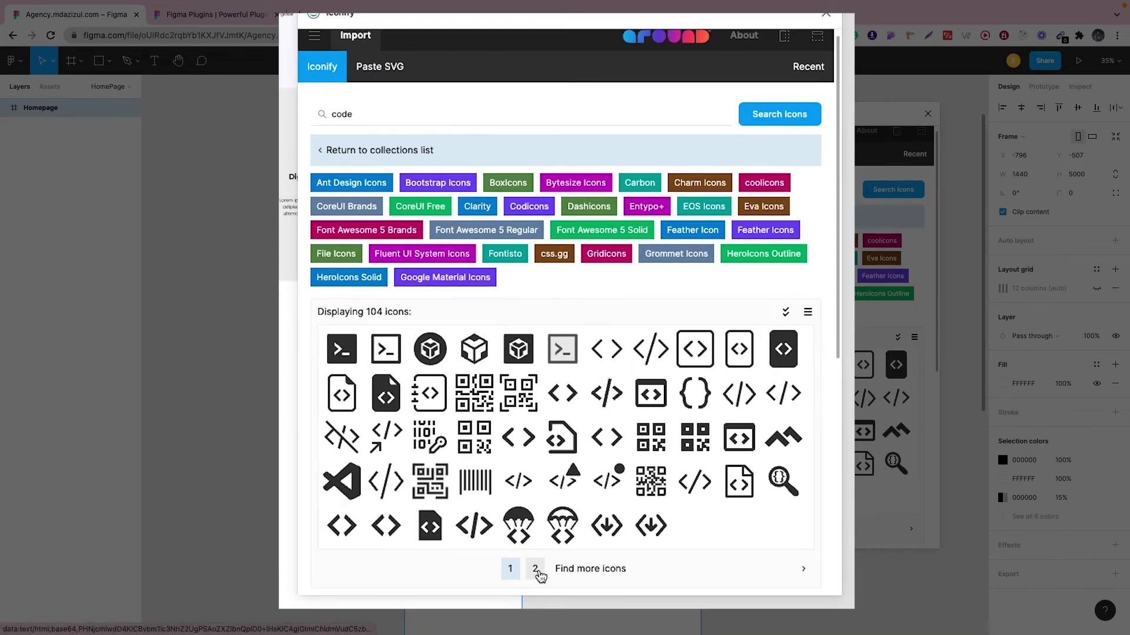
# - On page 2 of the results, pick the Font Awesome Solid laptop-code icon
pyautogui.click(535, 569)
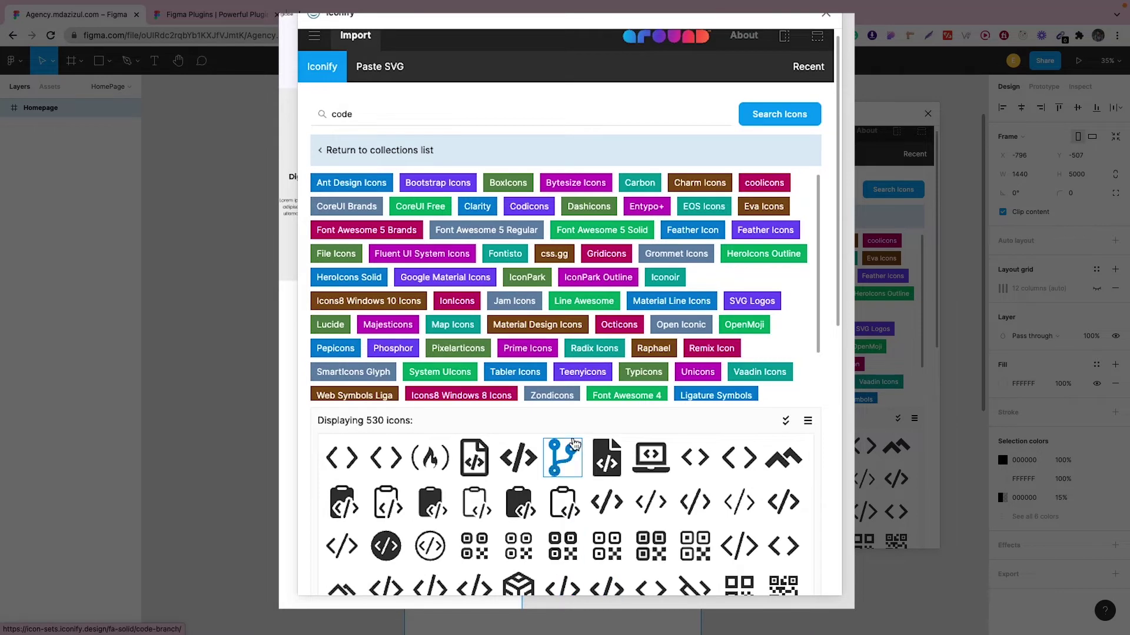
pyautogui.scroll(-5, 588, 353)
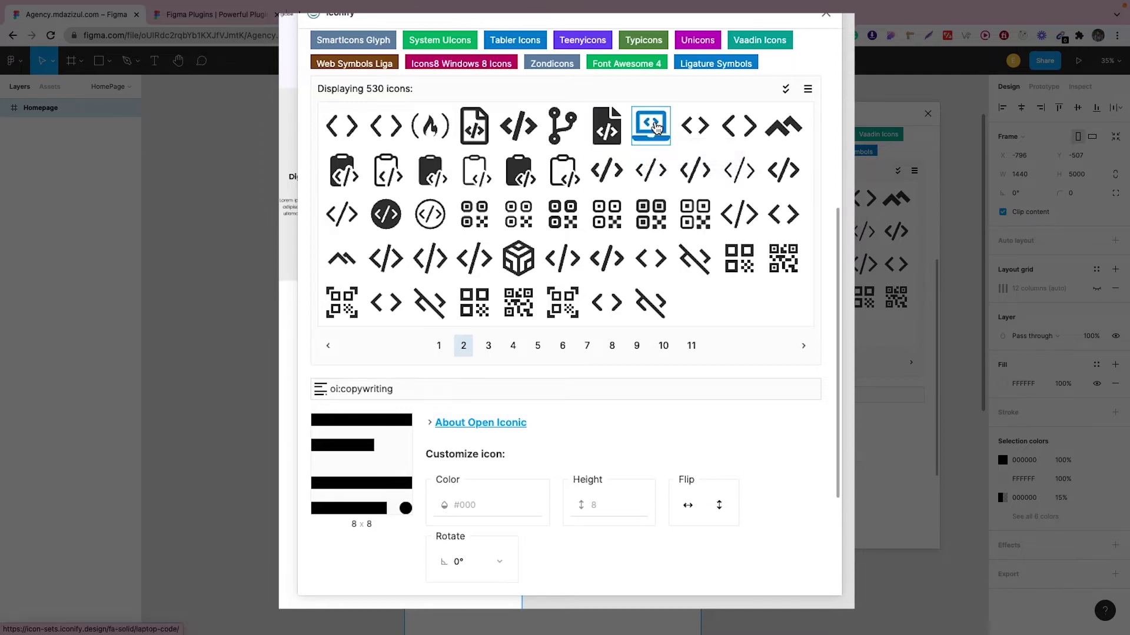
pyautogui.click(651, 125)
pyautogui.scroll(-3, 655, 121)
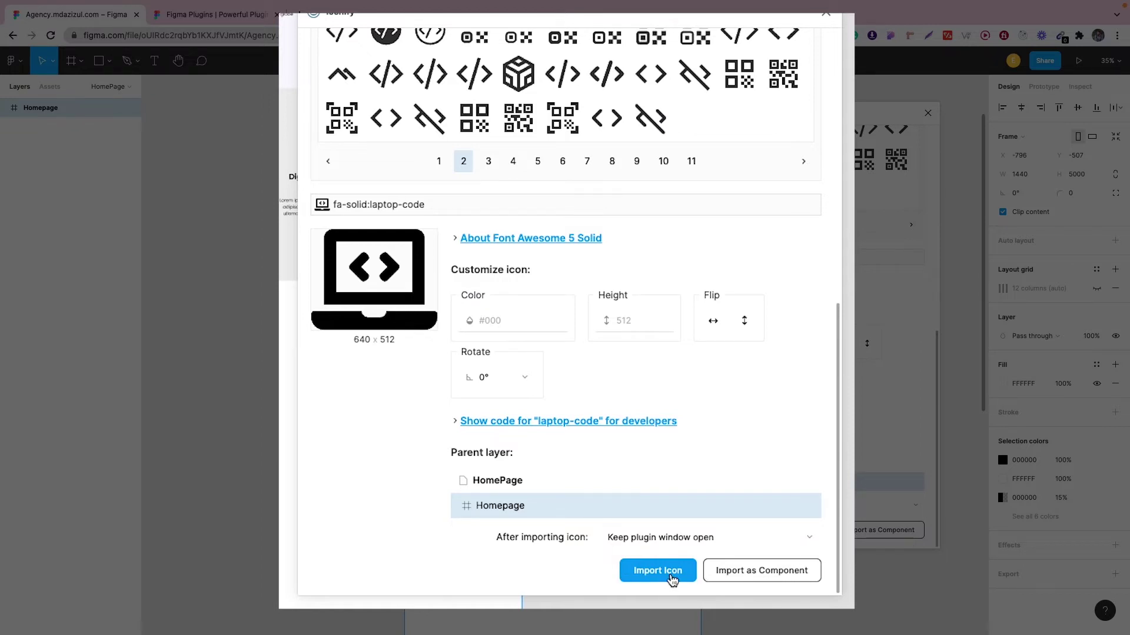
# - Import the laptop-code icon, close Iconify, and resize it to 191×187 below the services
pyautogui.click(671, 579)
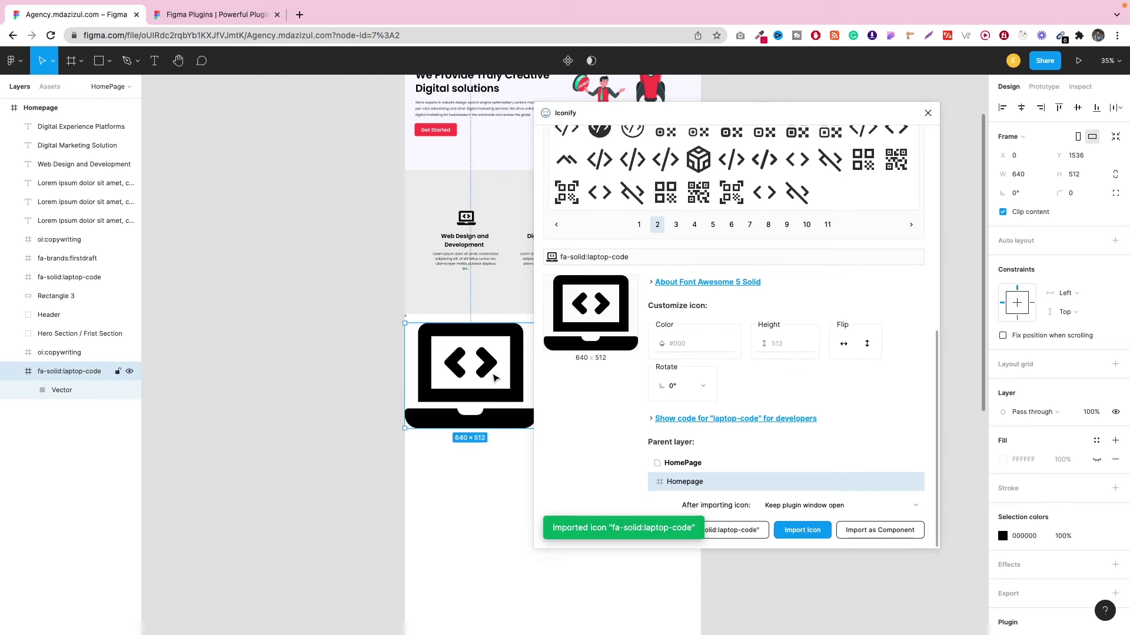
pyautogui.click(928, 113)
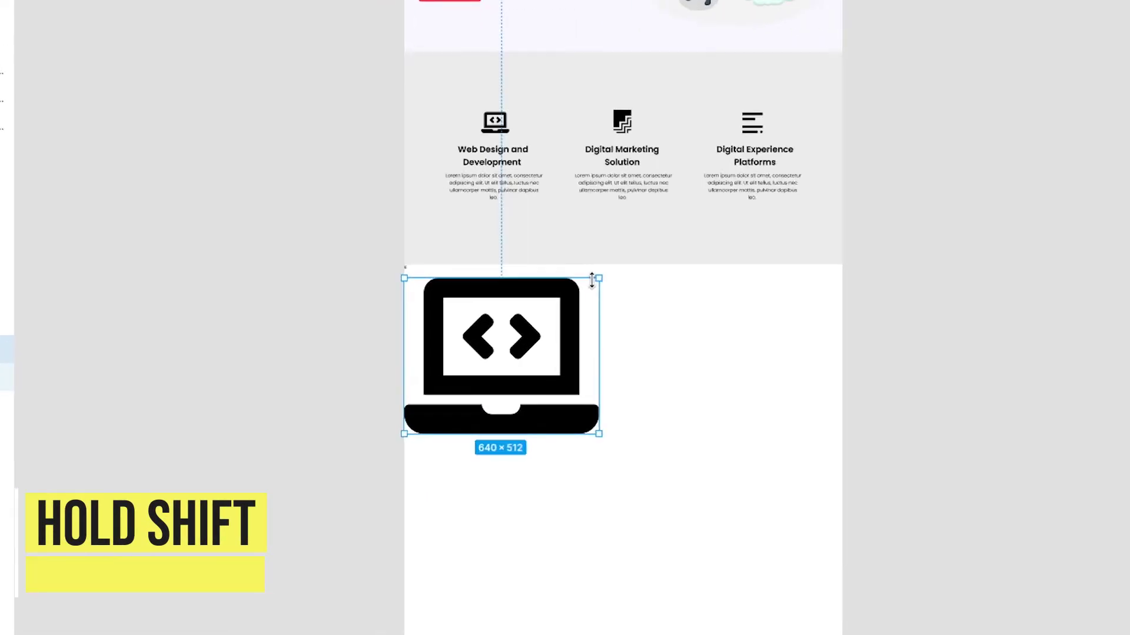
pyautogui.moveTo(599, 277); pyautogui.dragTo(556, 341)
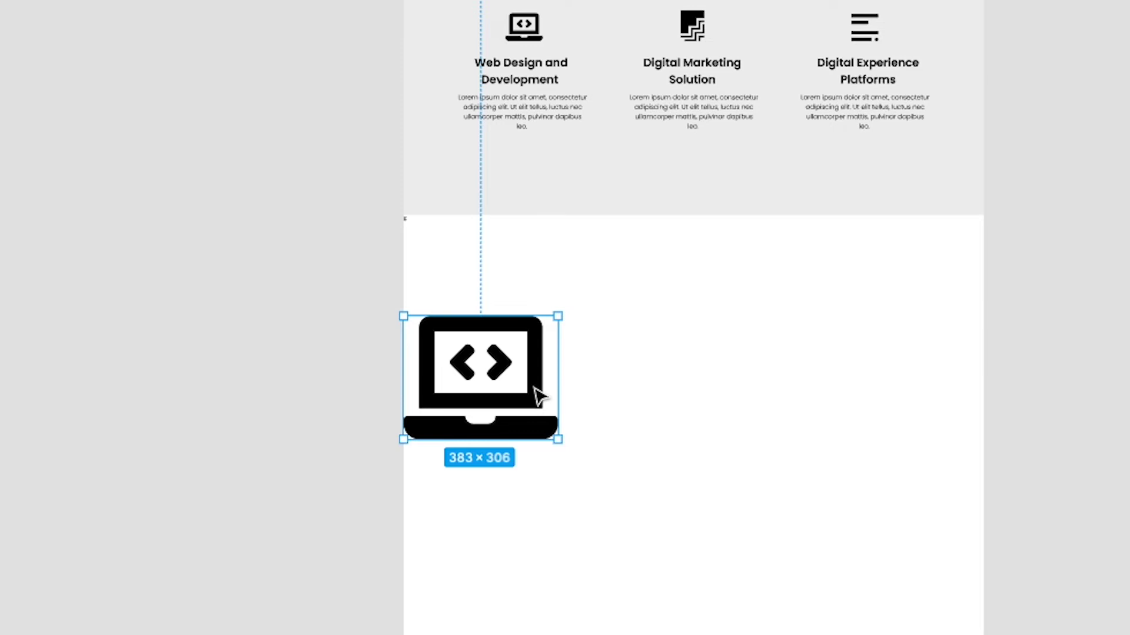
pyautogui.moveTo(532, 381); pyautogui.dragTo(619, 376)
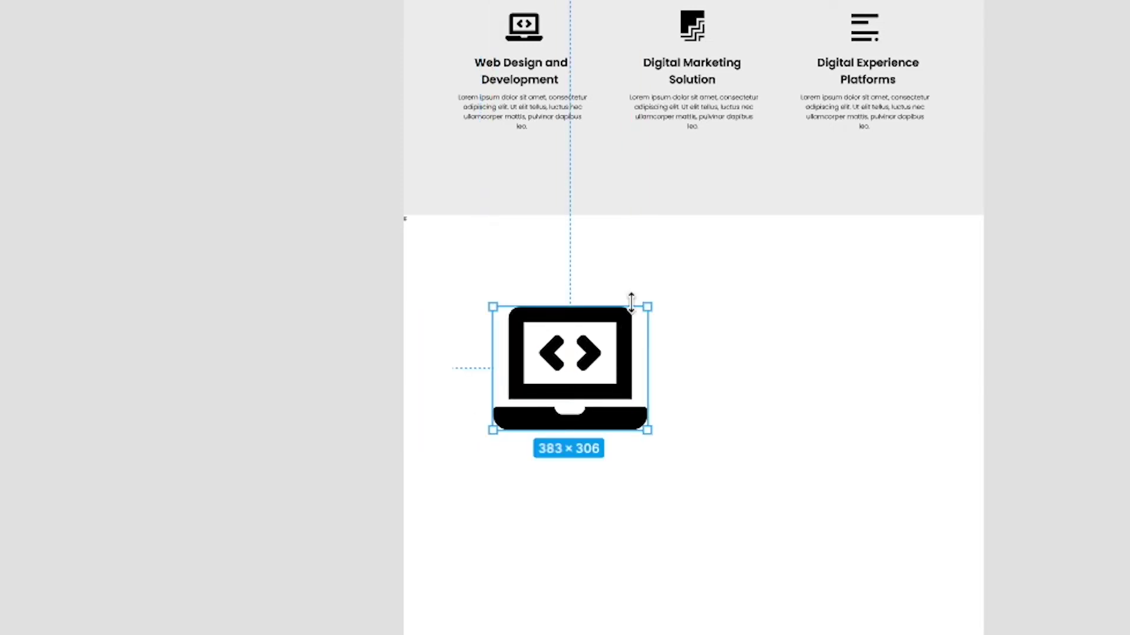
pyautogui.moveTo(647, 305); pyautogui.dragTo(656, 204)
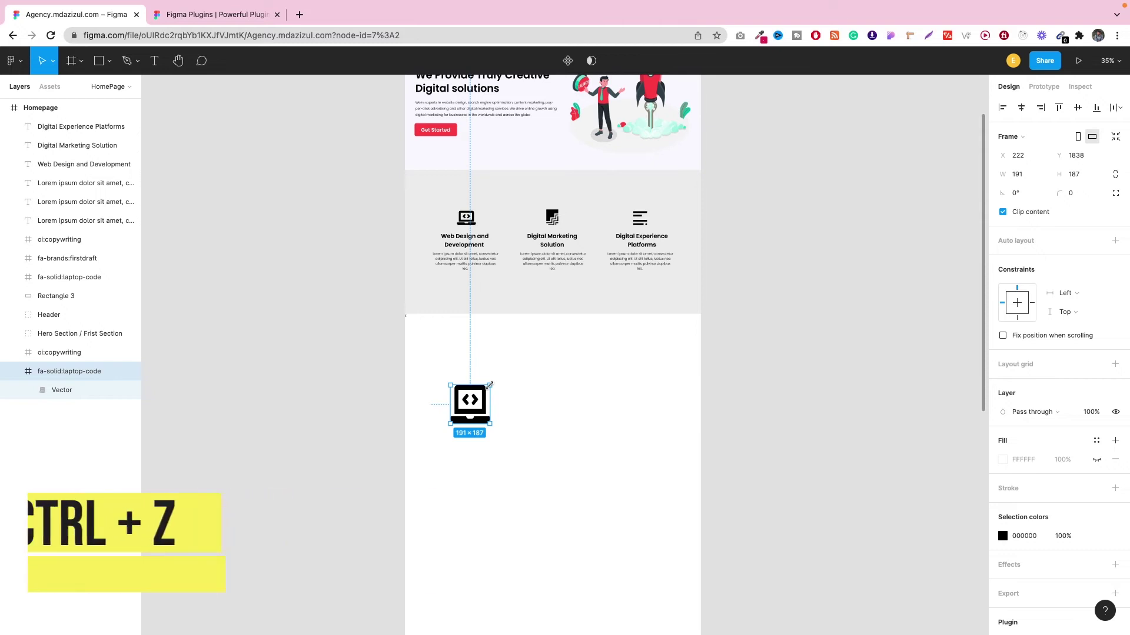
# - Undo the last stretch and shrink the laptop icon to 161×129 above the middle column
pyautogui.hotkey('ctrl', 'z')
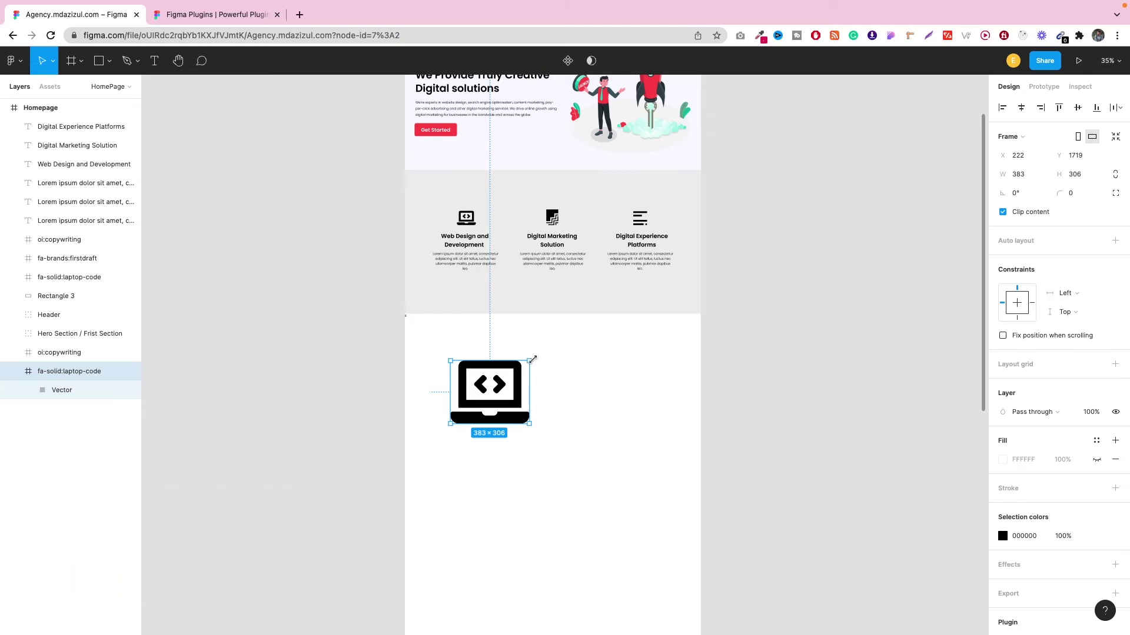
pyautogui.moveTo(530, 359); pyautogui.dragTo(559, 194)
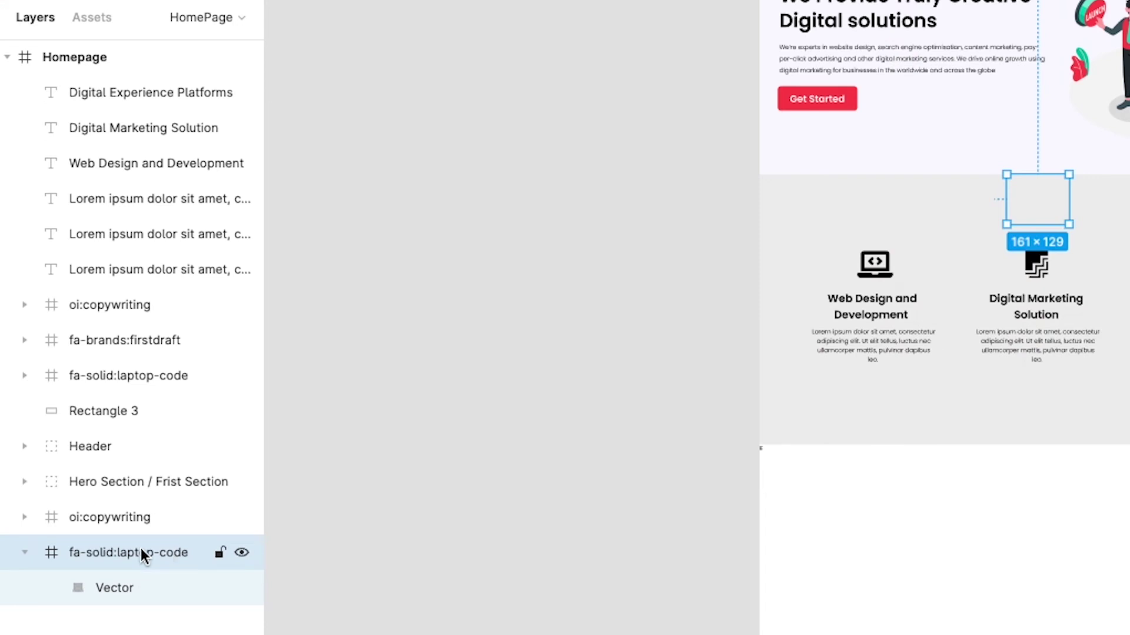
# - Move the fa-solid:laptop-code layer to be the first child of the Homepage frame
pyautogui.moveTo(142, 552); pyautogui.dragTo(83, 68)
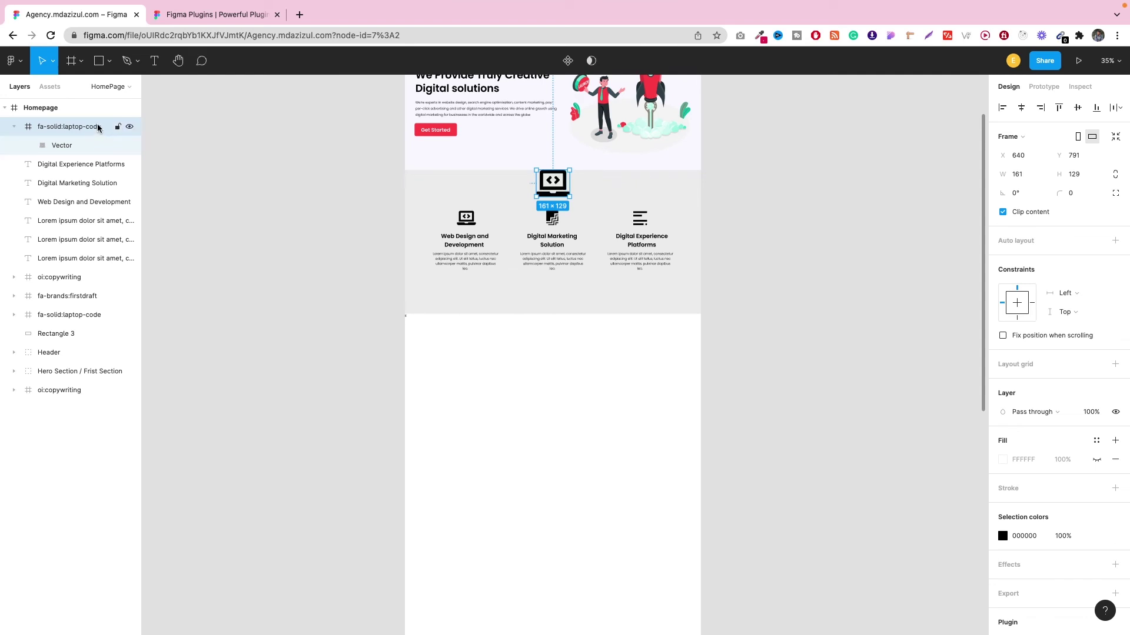
pyautogui.moveTo(81, 288); pyautogui.dragTo(75, 396)
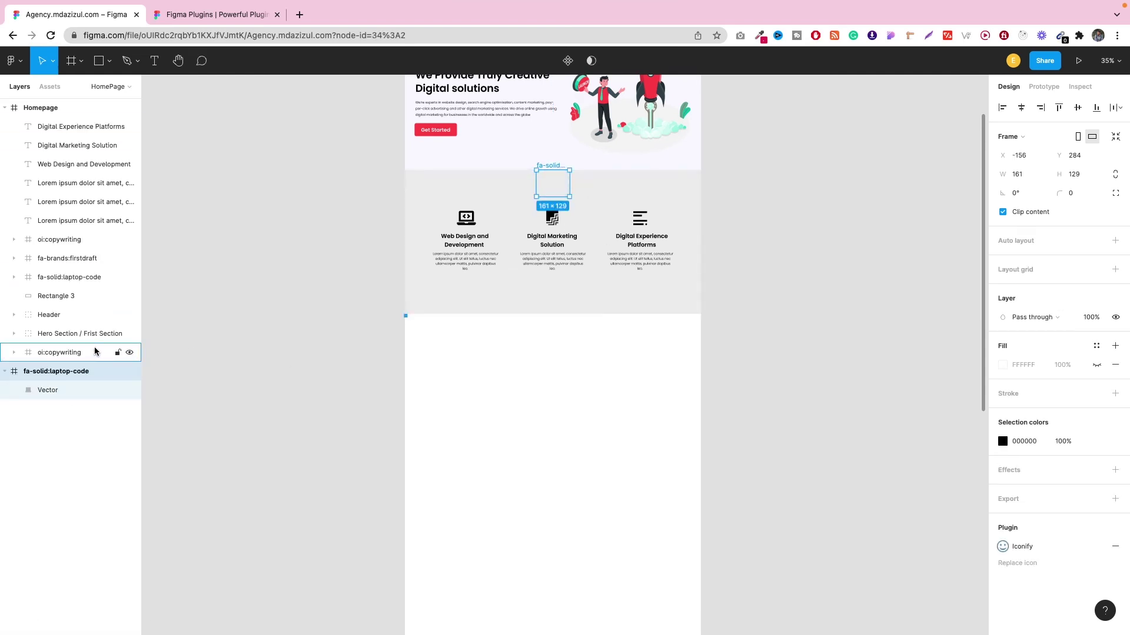
pyautogui.moveTo(90, 123); pyautogui.dragTo(92, 123)
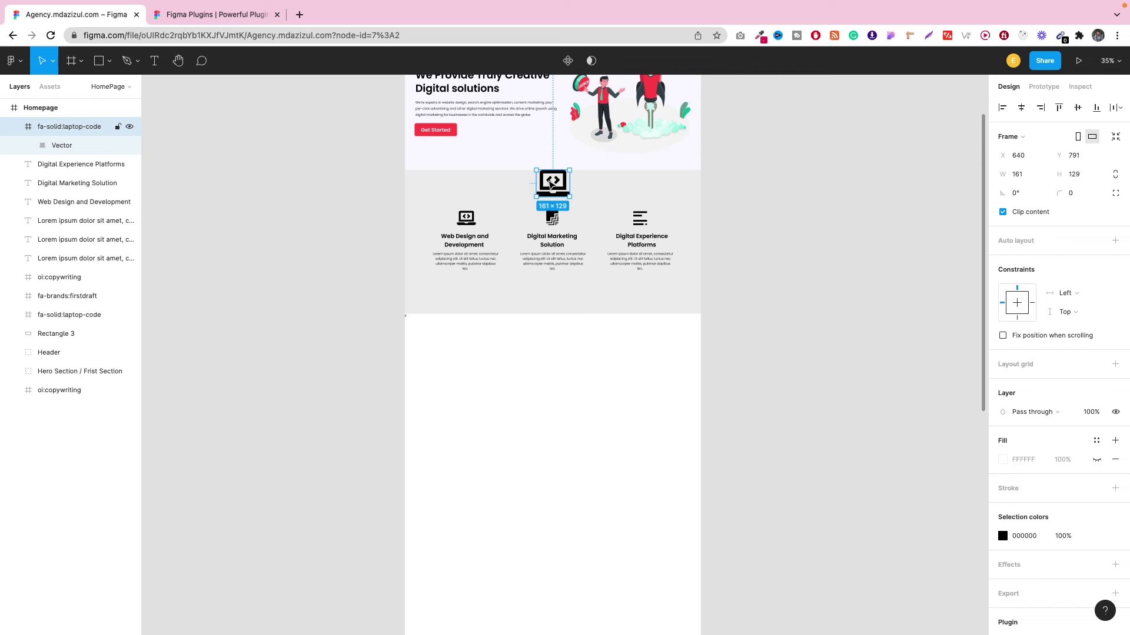
# - Open the context menu for the 161×129 laptop-code icon on the canvas
pyautogui.rightClick(550, 185)
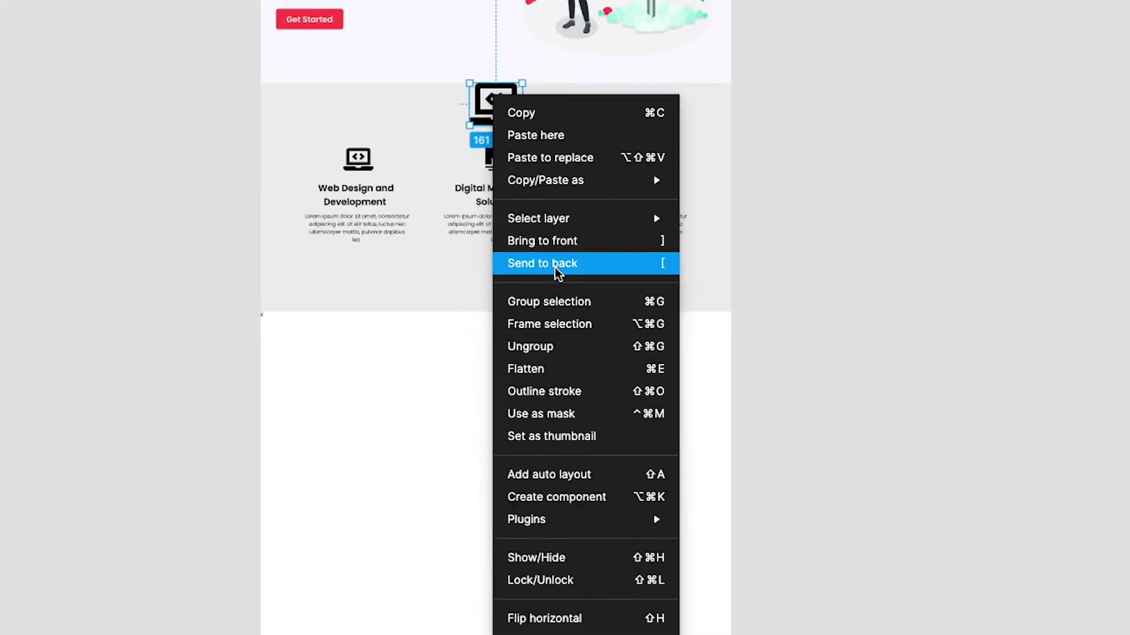